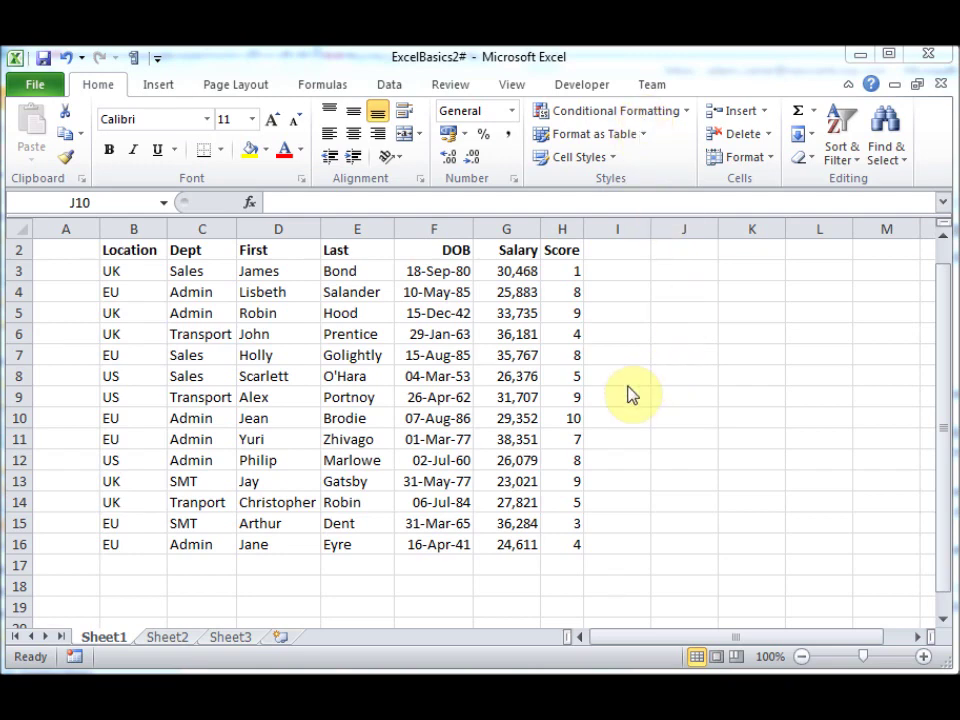
# Step: Enter the labels Total, Max and Min in cells F17 to F19 below the DOB column
pyautogui.click(447, 568)
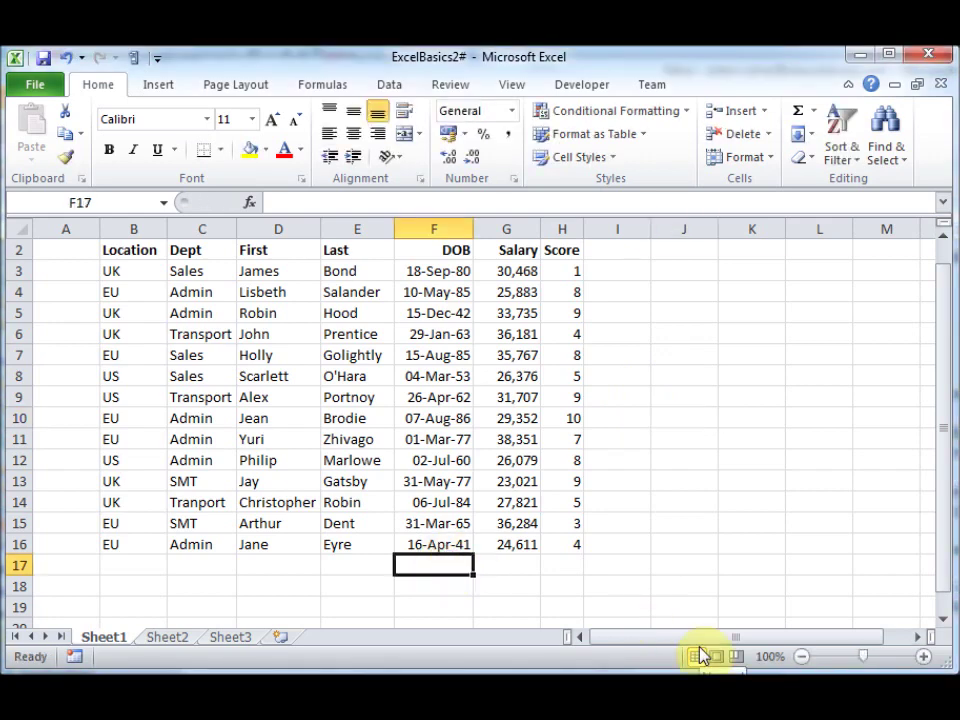
pyautogui.write('Total')
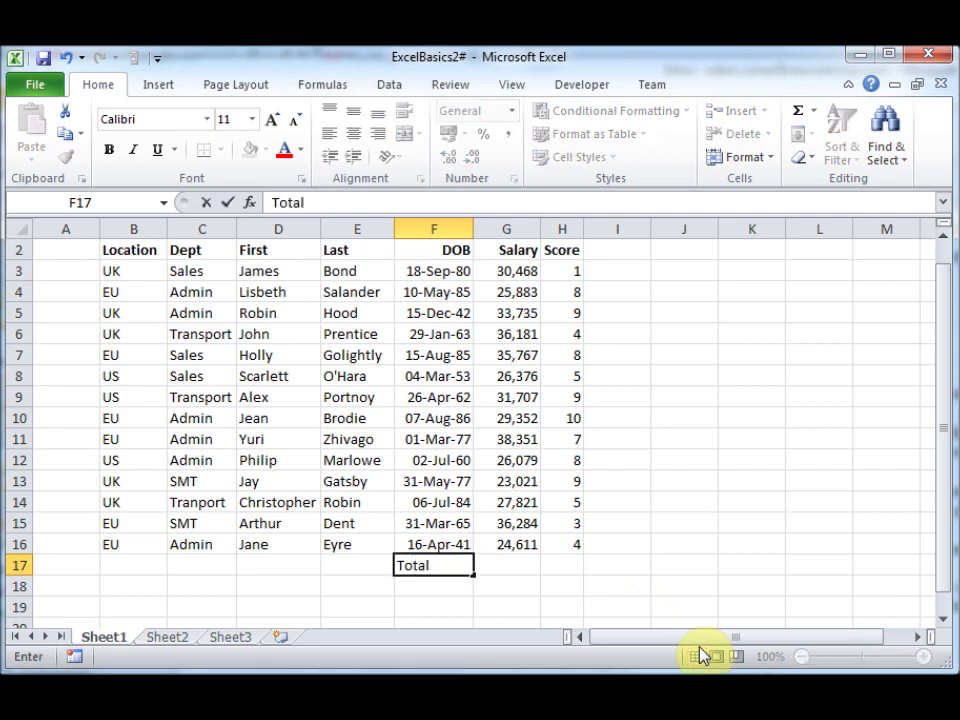
pyautogui.press('Return')
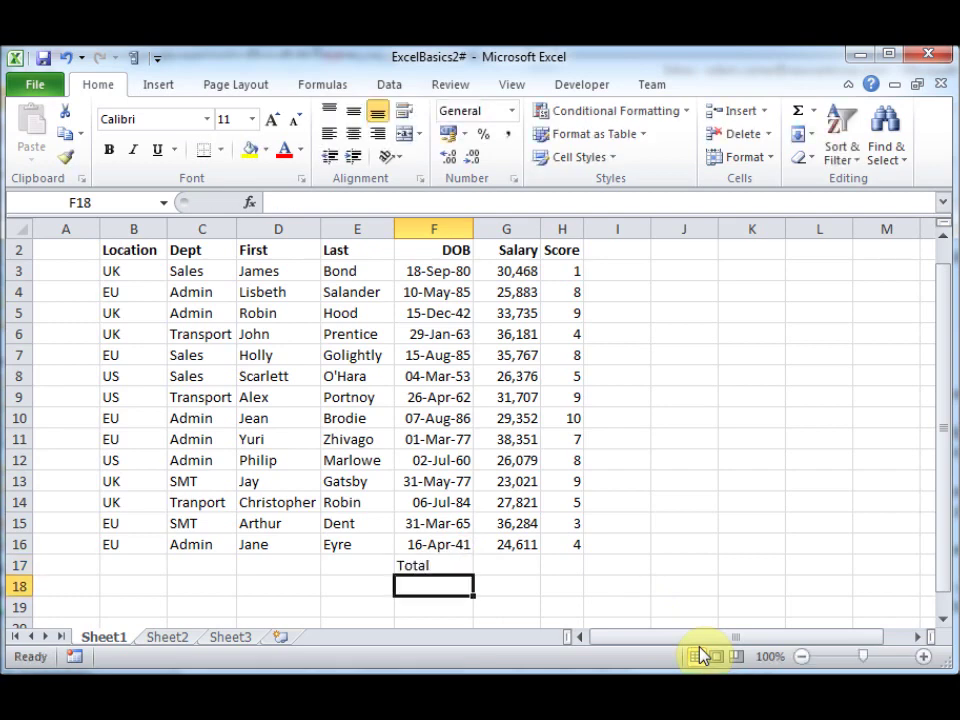
pyautogui.write('Max')
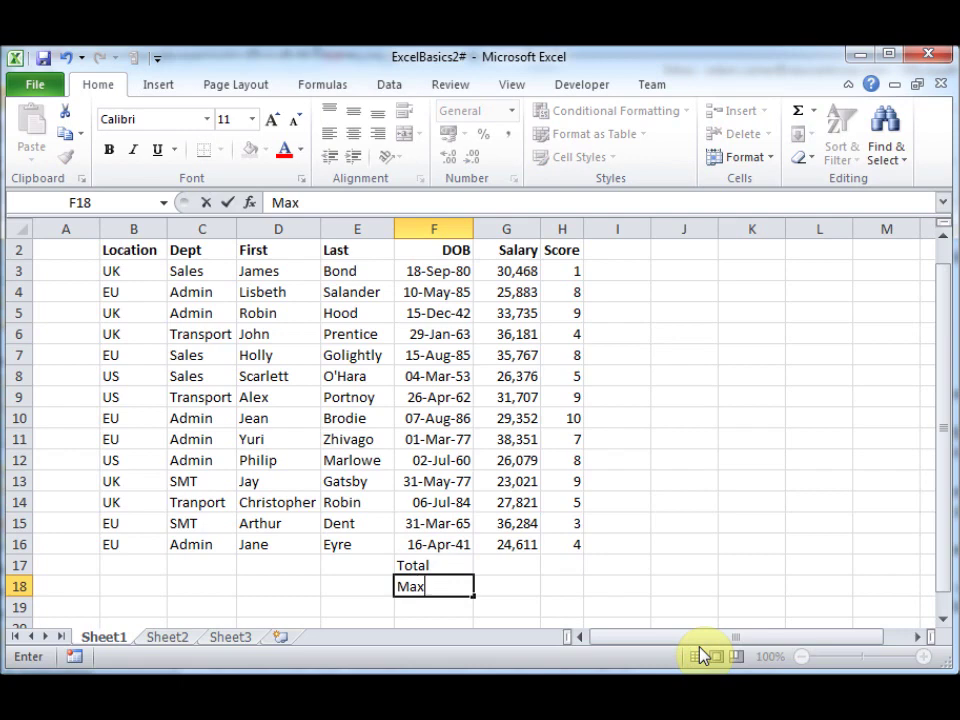
pyautogui.press('Return')
pyautogui.write('Min')
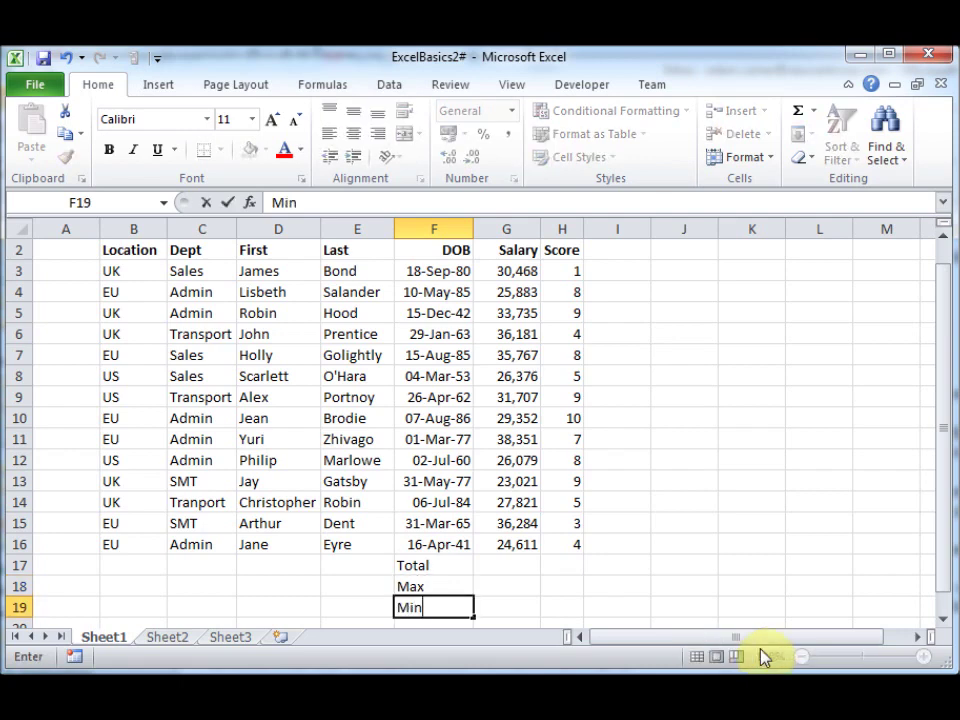
# Step: Enter a SUM formula over G3:G16 in cell G17 to total the salaries
pyautogui.click(531, 567)
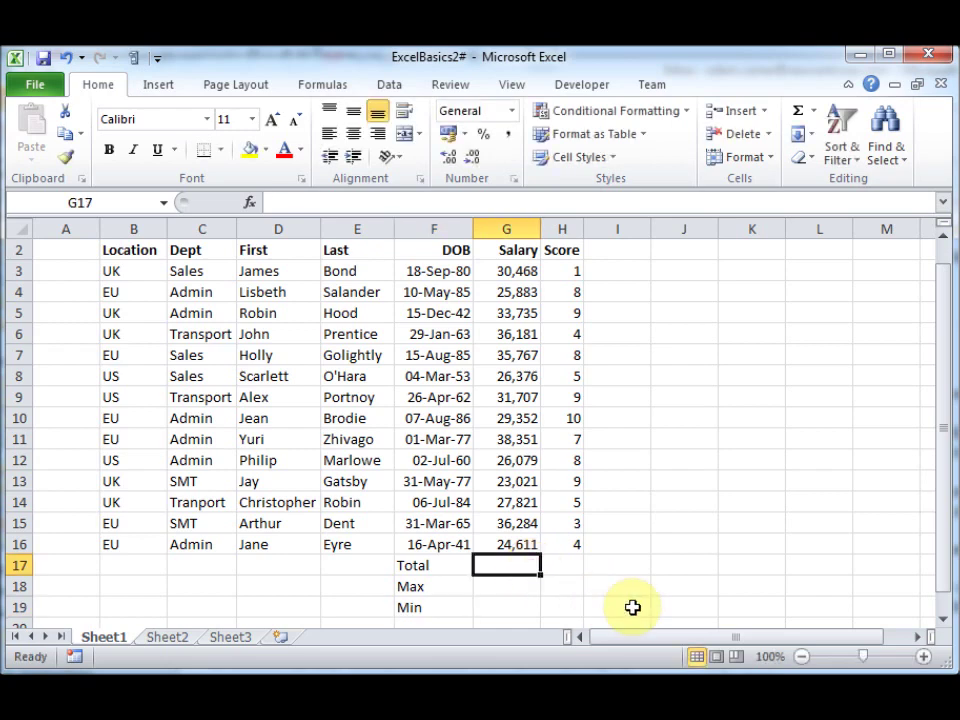
pyautogui.write('=Sum(')
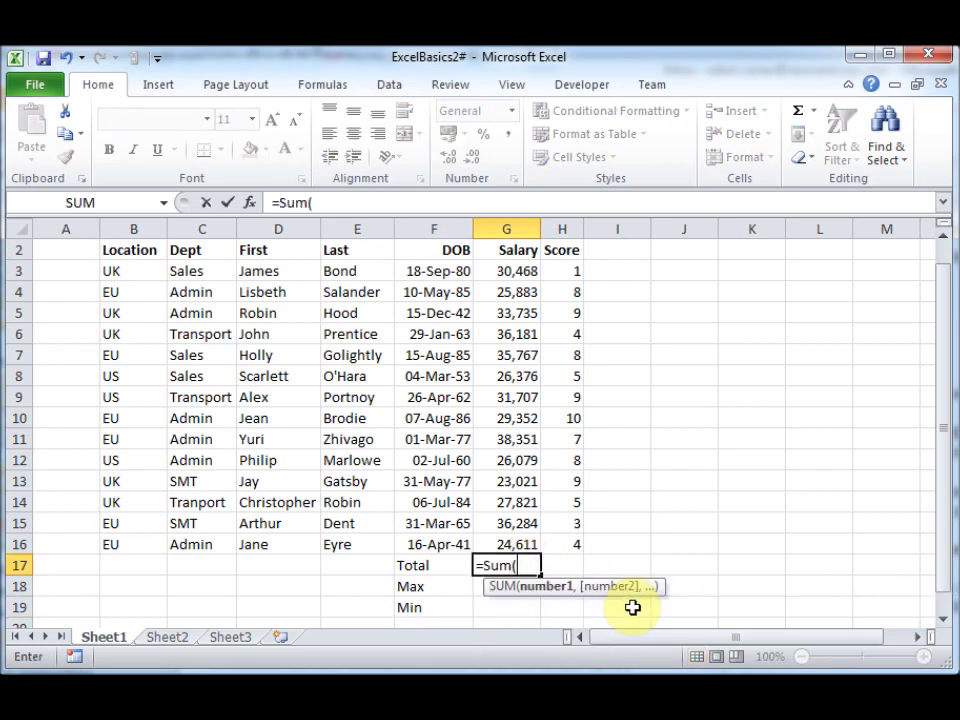
pyautogui.press('Up')
pyautogui.hotkey('shift', 'Up')
pyautogui.hotkey('shift', 'Up')
pyautogui.hotkey('shift', 'Up')
pyautogui.hotkey('shift', 'Up')
pyautogui.hotkey('shift', 'Up')
pyautogui.hotkey('shift', 'Up')
pyautogui.hotkey('shift', 'Up')
pyautogui.hotkey('shift', 'Up')
pyautogui.hotkey('shift', 'Up')
pyautogui.hotkey('shift', 'Up')
pyautogui.hotkey('shift', 'Up')
pyautogui.hotkey('shift', 'Up')
pyautogui.hotkey('shift', 'Up')
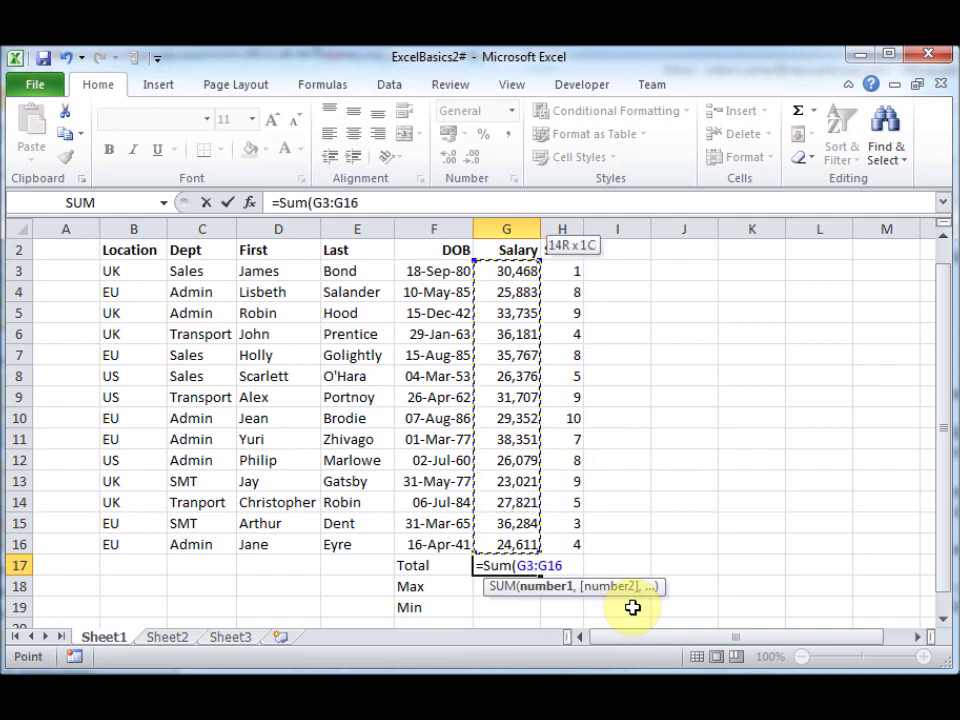
pyautogui.press('Return')
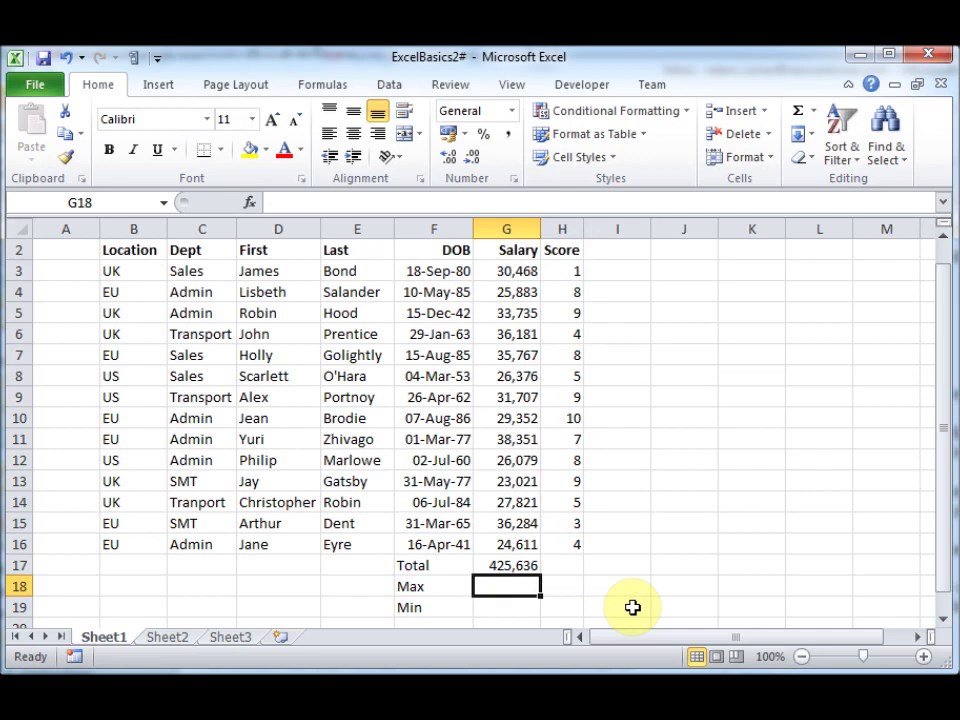
# Step: Enter a MAX formula over G3:G16 in cell G18 for the highest salary
pyautogui.write('=ma')
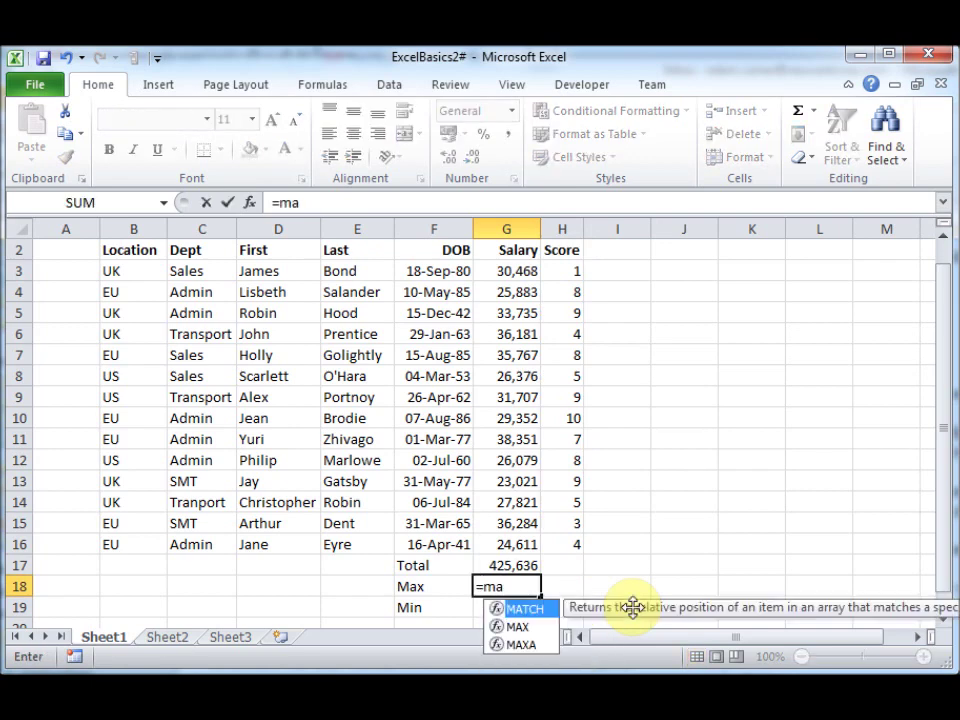
pyautogui.write('x(')
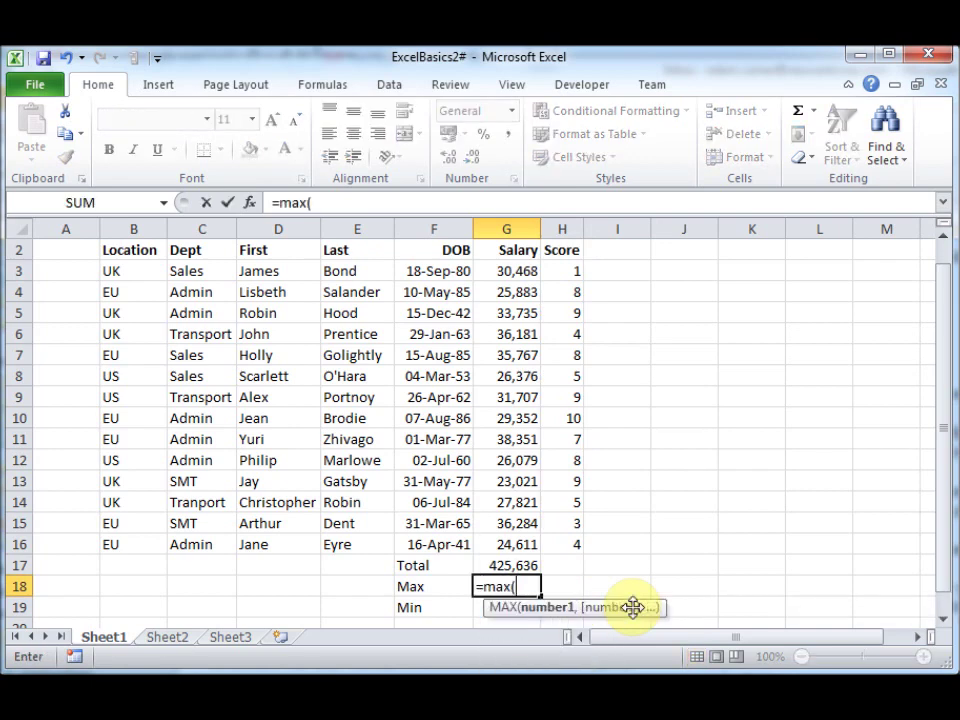
pyautogui.press('Up')
pyautogui.press('Up')
pyautogui.hotkey('shift', 'Up')
pyautogui.hotkey('shift', 'Up')
pyautogui.hotkey('shift', 'Up')
pyautogui.hotkey('shift', 'Up')
pyautogui.hotkey('shift', 'Up')
pyautogui.hotkey('shift', 'Up')
pyautogui.hotkey('shift', 'Up')
pyautogui.hotkey('shift', 'Up')
pyautogui.hotkey('shift', 'Up')
pyautogui.hotkey('shift', 'Up')
pyautogui.hotkey('shift', 'Up')
pyautogui.hotkey('shift', 'Up')
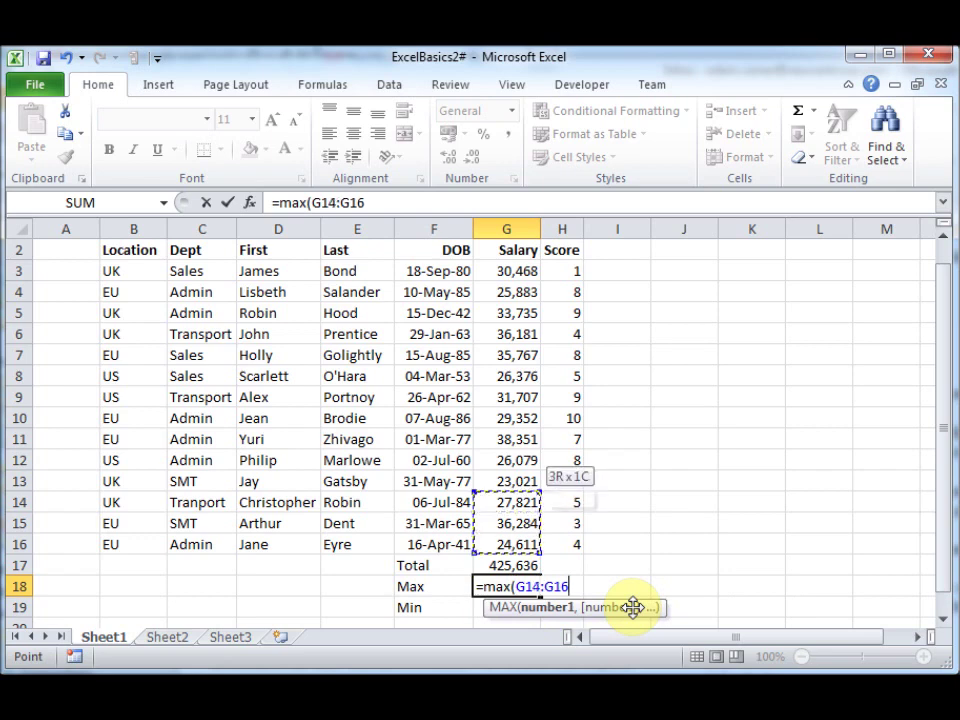
pyautogui.hotkey('shift', 'Up')
pyautogui.press('Return')
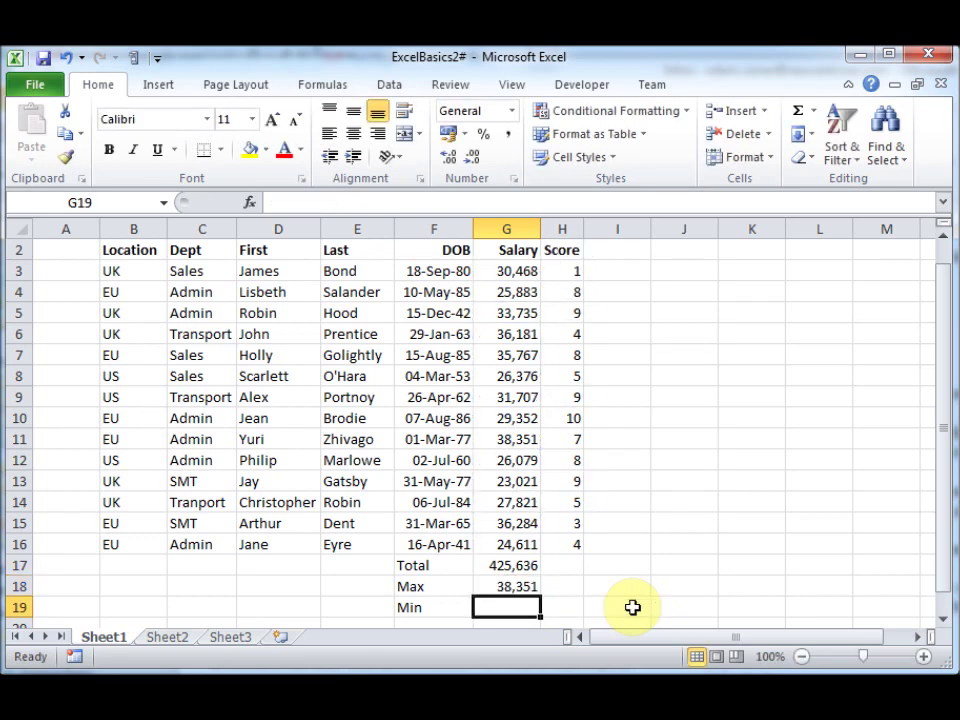
# Step: Enter the formula =Min(G3:G16) in cell G19 for the lowest salary
pyautogui.write('=Min')
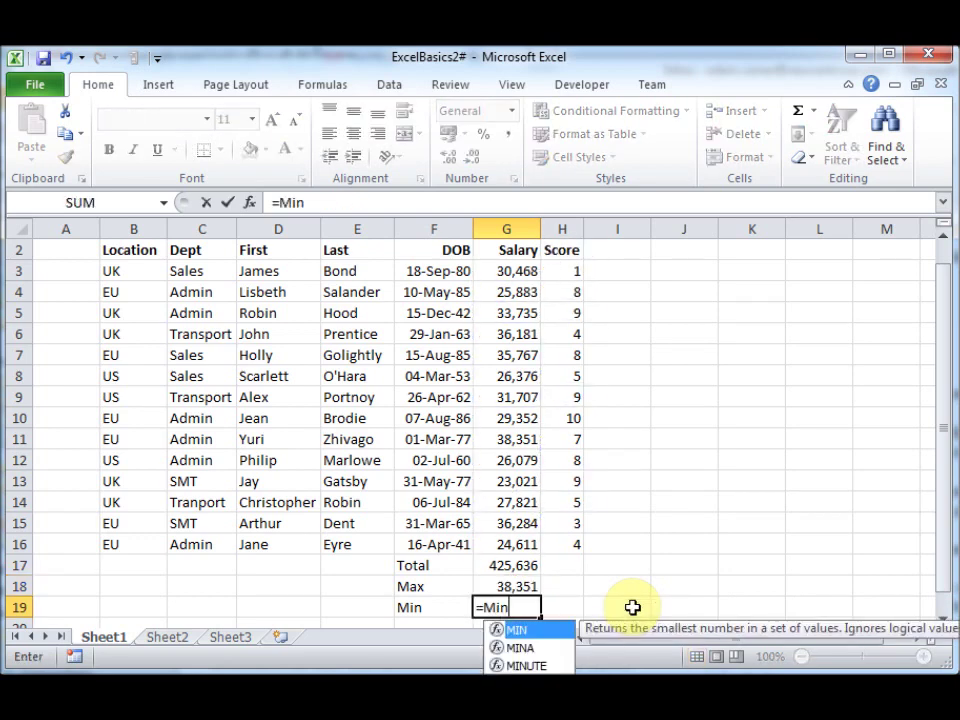
pyautogui.write('(')
pyautogui.press('Up')
pyautogui.press('Up')
pyautogui.press('Up')
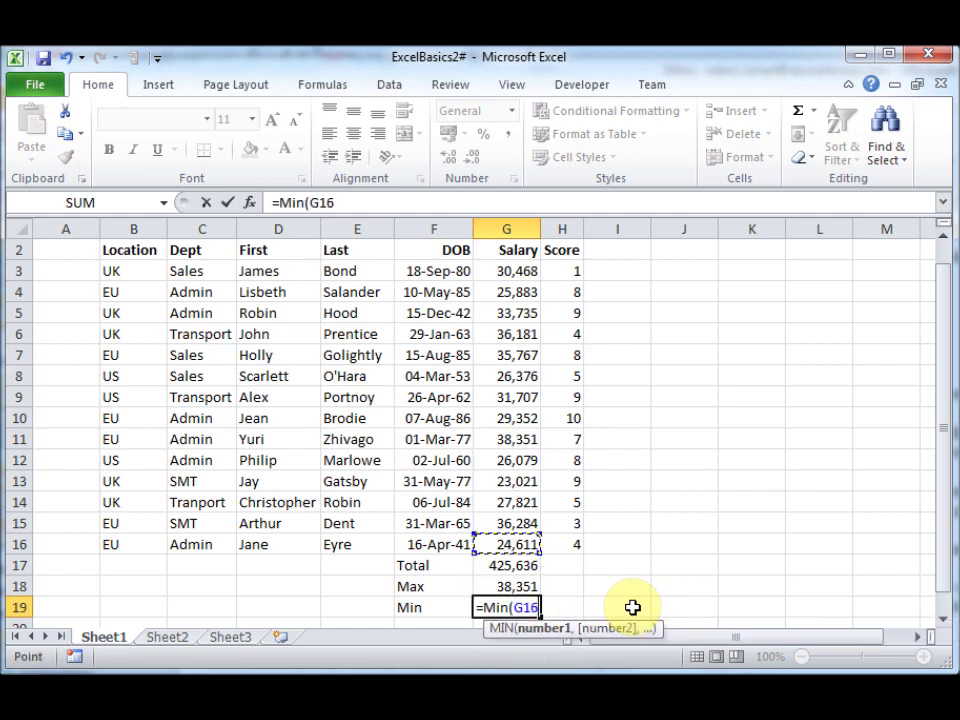
pyautogui.hotkey('shift', 'Up')
pyautogui.hotkey('shift', 'Up')
pyautogui.hotkey('shift', 'Up')
pyautogui.hotkey('shift', 'Up')
pyautogui.hotkey('shift', 'Up')
pyautogui.hotkey('shift', 'Up')
pyautogui.hotkey('shift', 'Up')
pyautogui.hotkey('shift', 'Up')
pyautogui.hotkey('shift', 'Up')
pyautogui.hotkey('shift', 'Up')
pyautogui.hotkey('shift', 'Up')
pyautogui.hotkey('shift', 'Up')
pyautogui.hotkey('shift', 'Up')
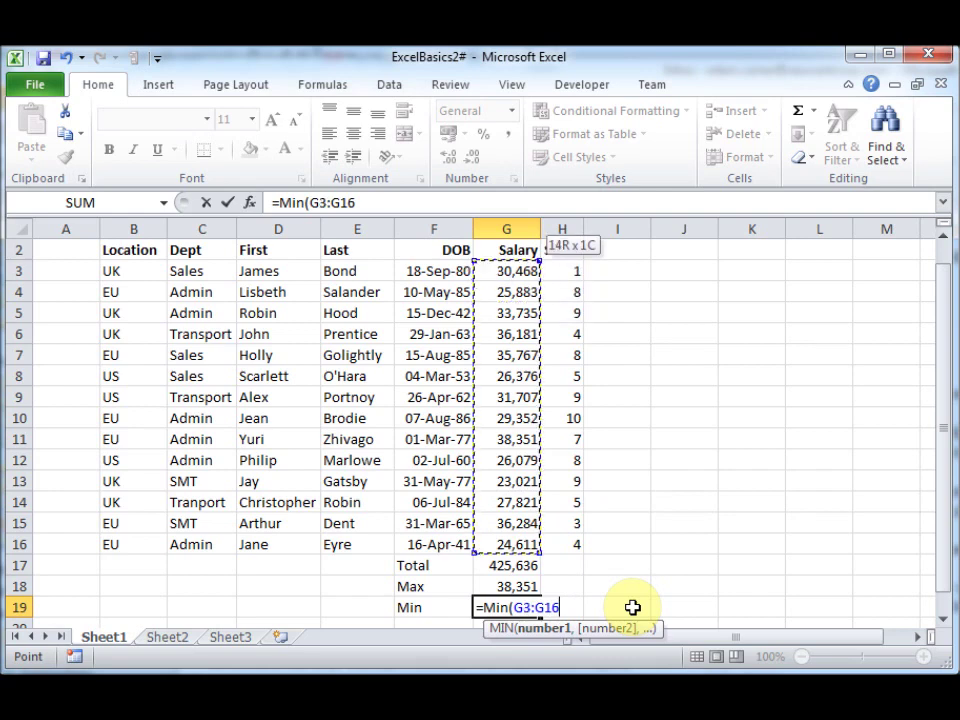
pyautogui.write(')')
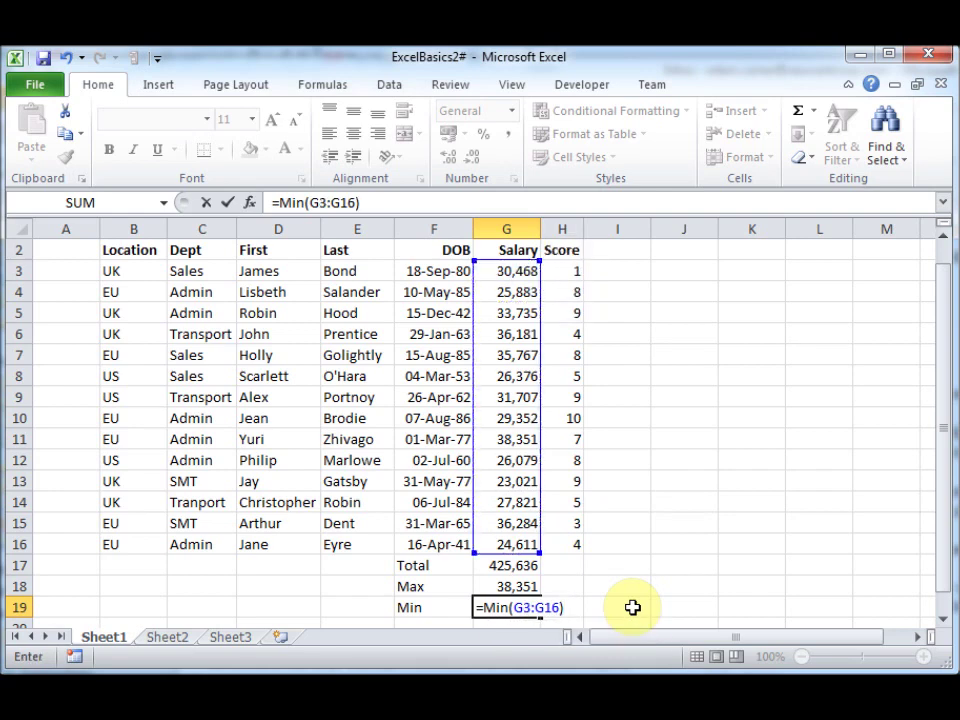
pyautogui.press('Tab')
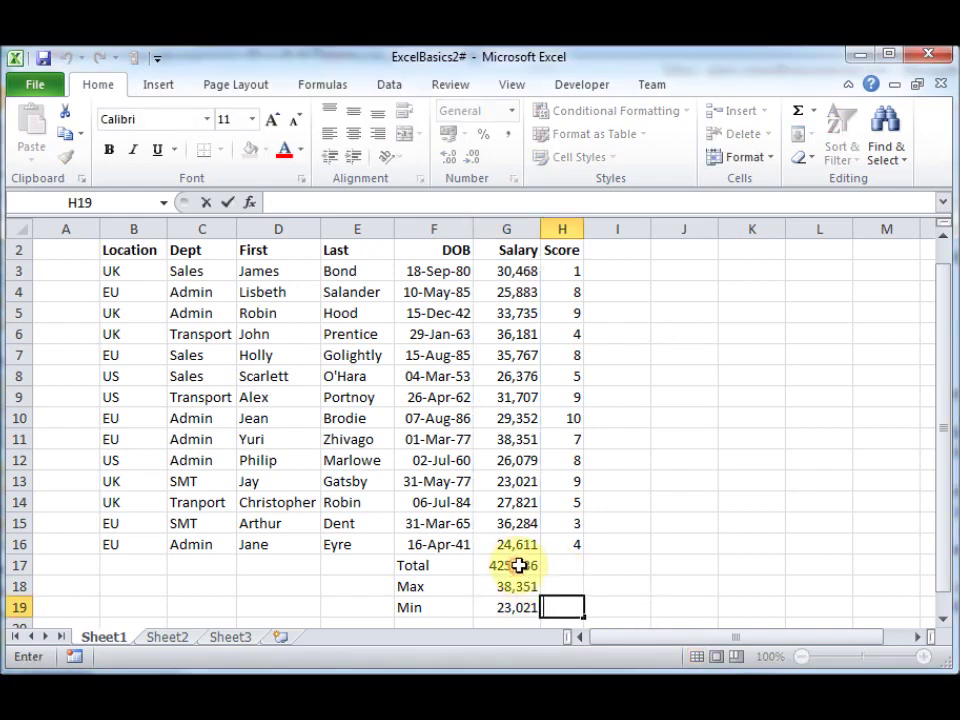
# Step: Review the Total and Max formulas in G17 and G18 and look through the salaries above for the highest one
pyautogui.click(509, 564)
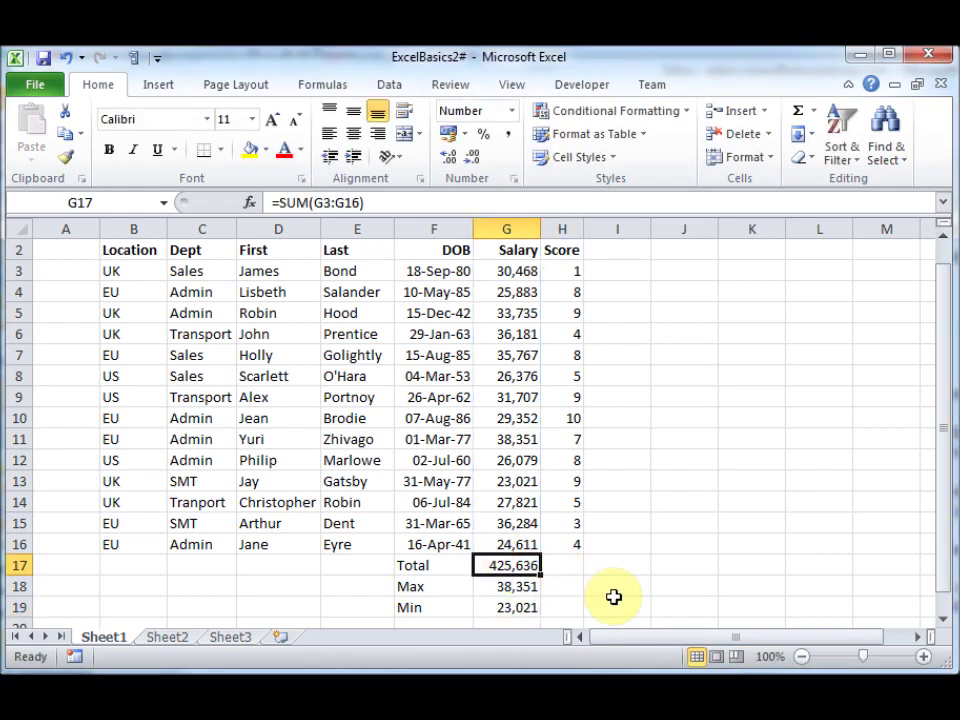
pyautogui.press('Right')
pyautogui.press('Down')
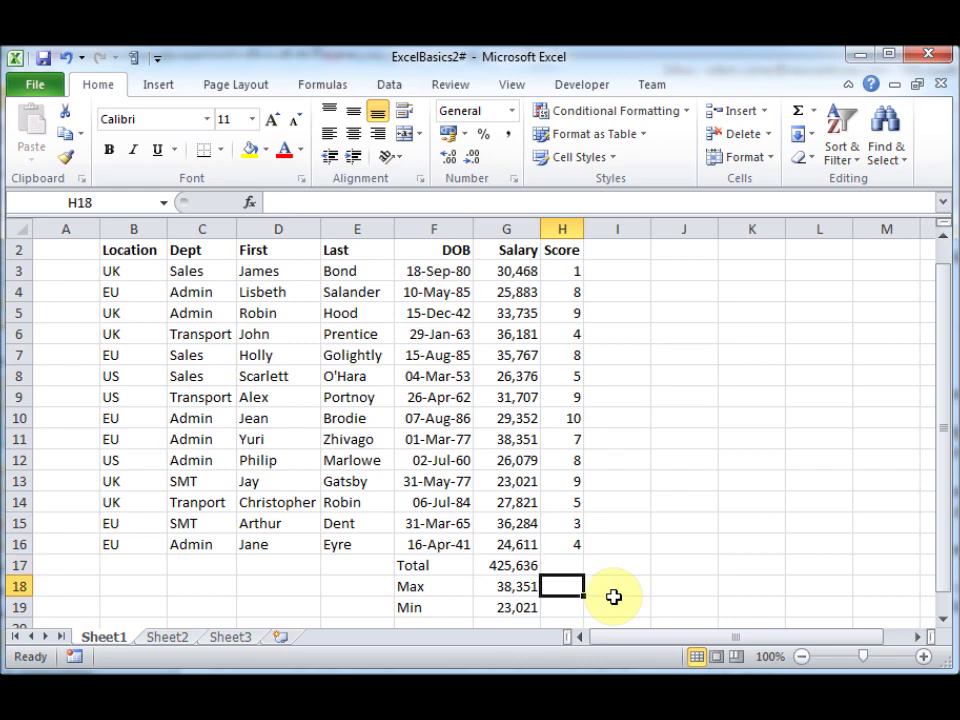
pyautogui.press('Left')
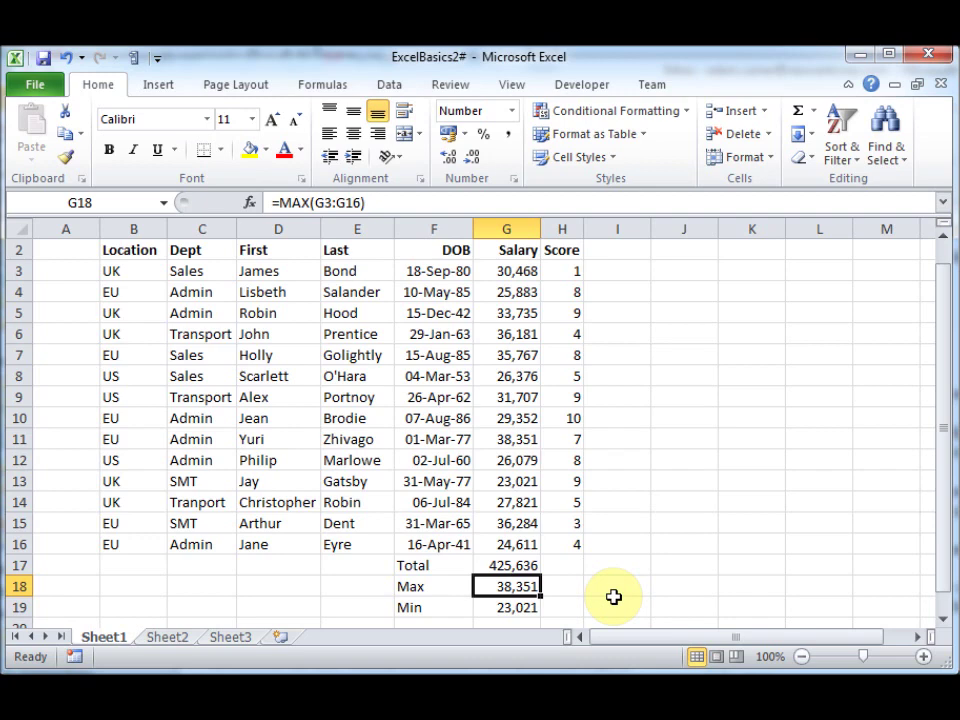
pyautogui.press('Up')
pyautogui.press('Up')
pyautogui.press('Up')
pyautogui.press('Up')
pyautogui.press('Up')
pyautogui.press('Up')
pyautogui.press('Up')
pyautogui.press('Up')
pyautogui.press('Up')
pyautogui.press('Up')
pyautogui.press('Up')
pyautogui.press('Up')
pyautogui.press('Up')
pyautogui.press('Up')
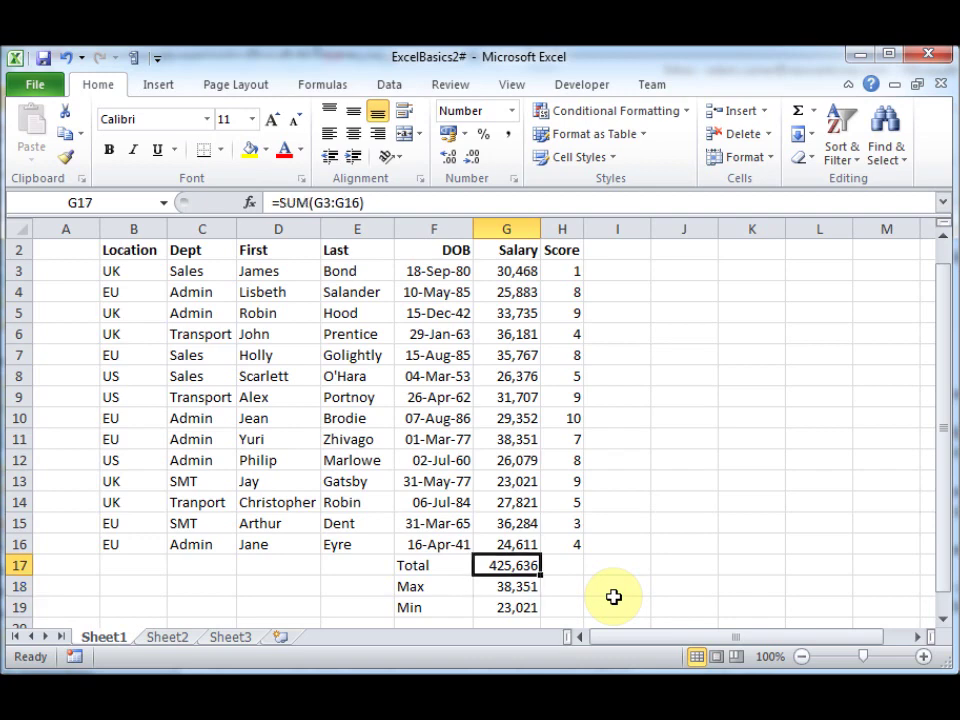
pyautogui.press('Down')
pyautogui.press('Down')
pyautogui.press('Down')
pyautogui.press('Down')
pyautogui.press('Down')
pyautogui.press('Down')
pyautogui.press('Down')
pyautogui.press('Down')
pyautogui.press('Down')
pyautogui.press('Down')
pyautogui.press('Down')
pyautogui.press('Down')
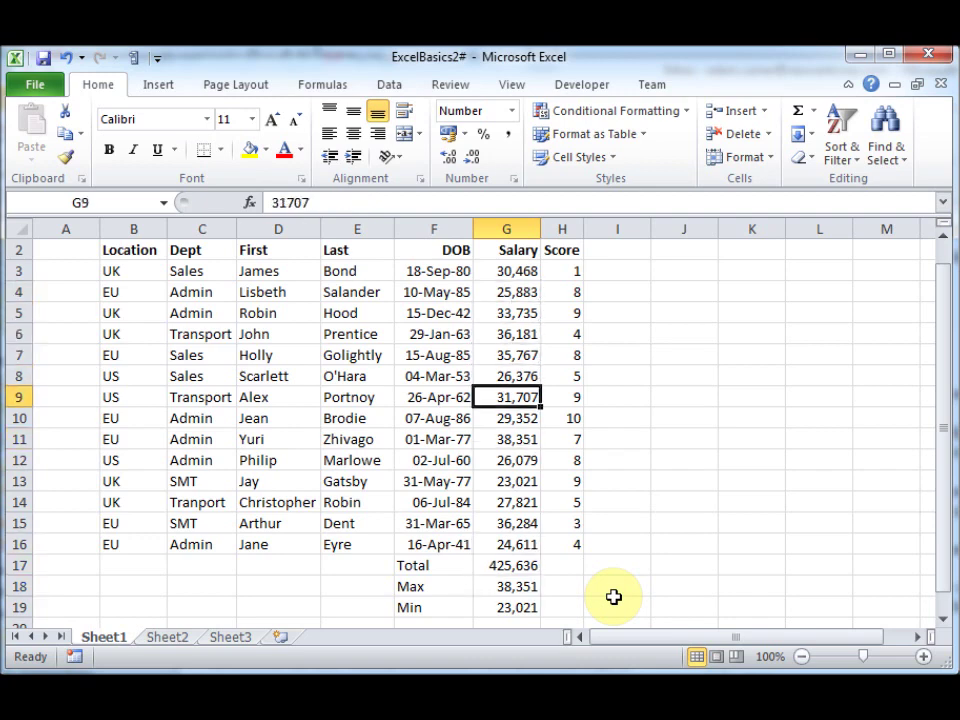
pyautogui.press('Down')
pyautogui.press('Down')
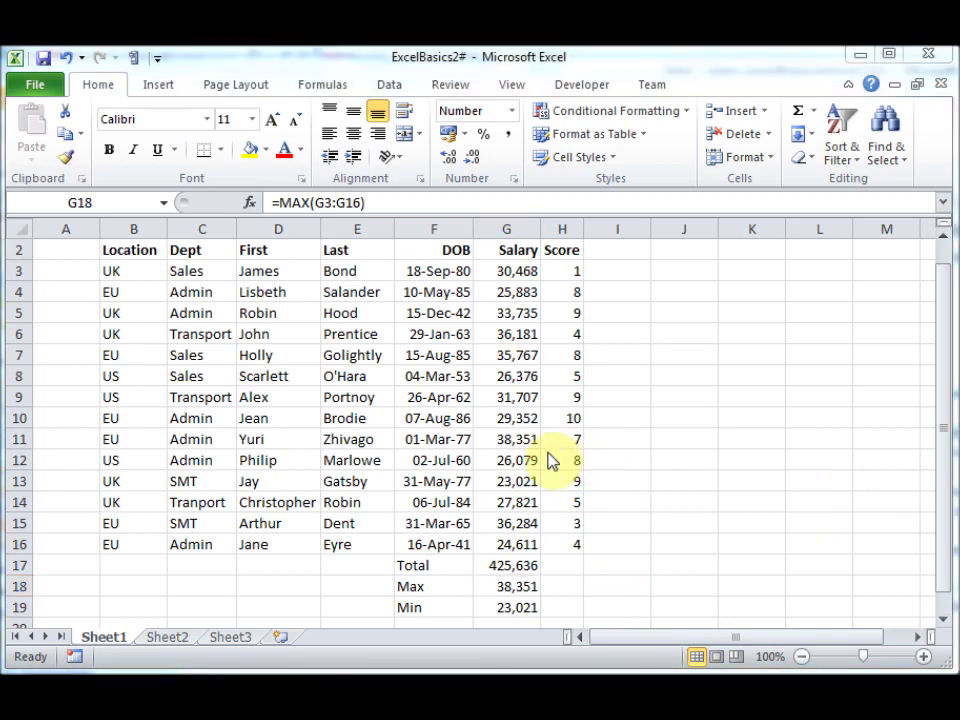
# Step: Highlight the highest earner's record, cells B11:G11, with a light red background fill
pyautogui.click(517, 439)
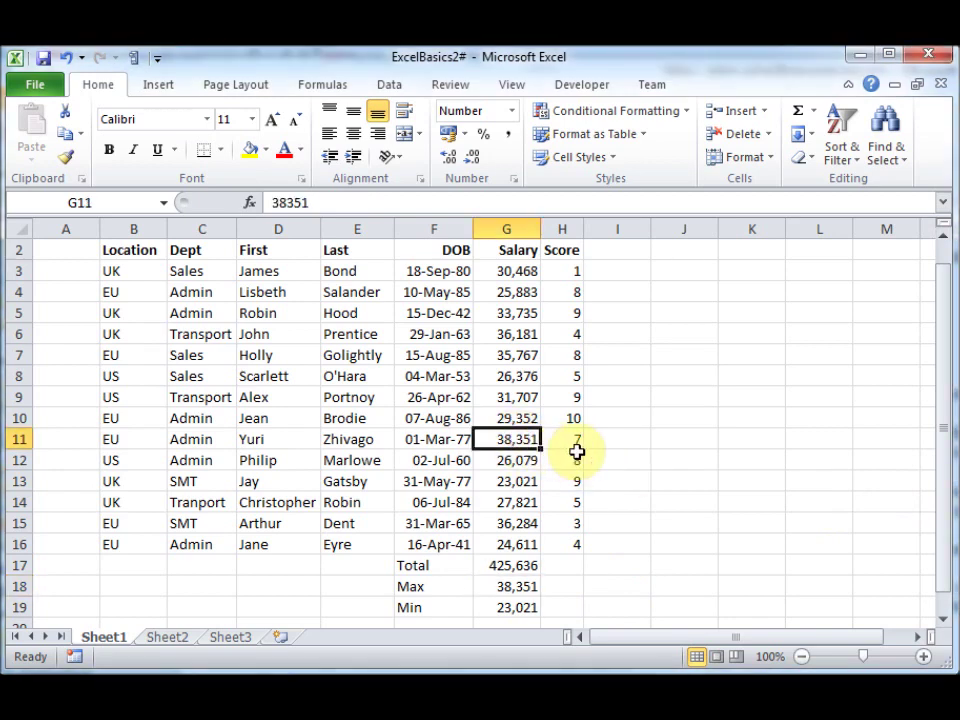
pyautogui.hotkey('shift', 'Left')
pyautogui.hotkey('shift', 'Left')
pyautogui.hotkey('shift', 'Left')
pyautogui.hotkey('shift', 'Left')
pyautogui.hotkey('shift', 'Left')
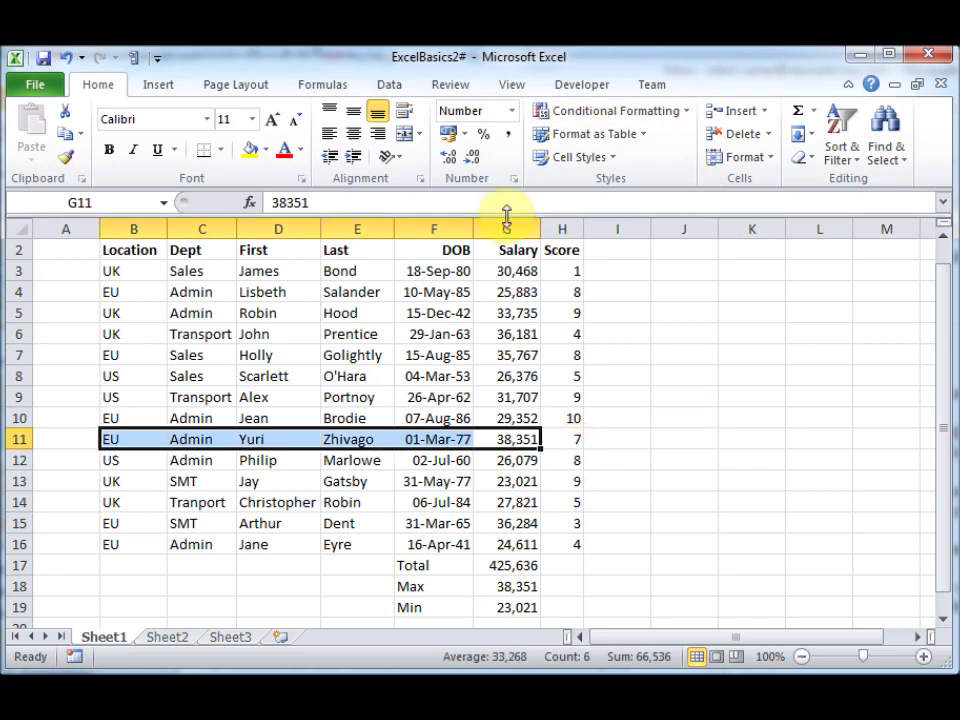
pyautogui.rightClick(437, 446)
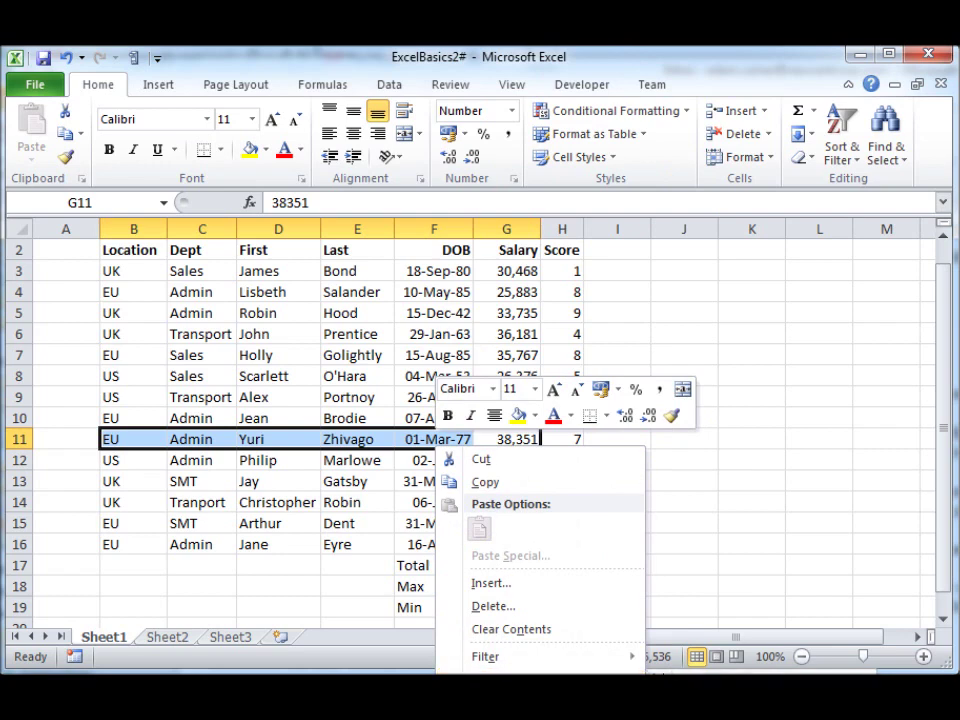
pyautogui.click(545, 717)
pyautogui.click(533, 535)
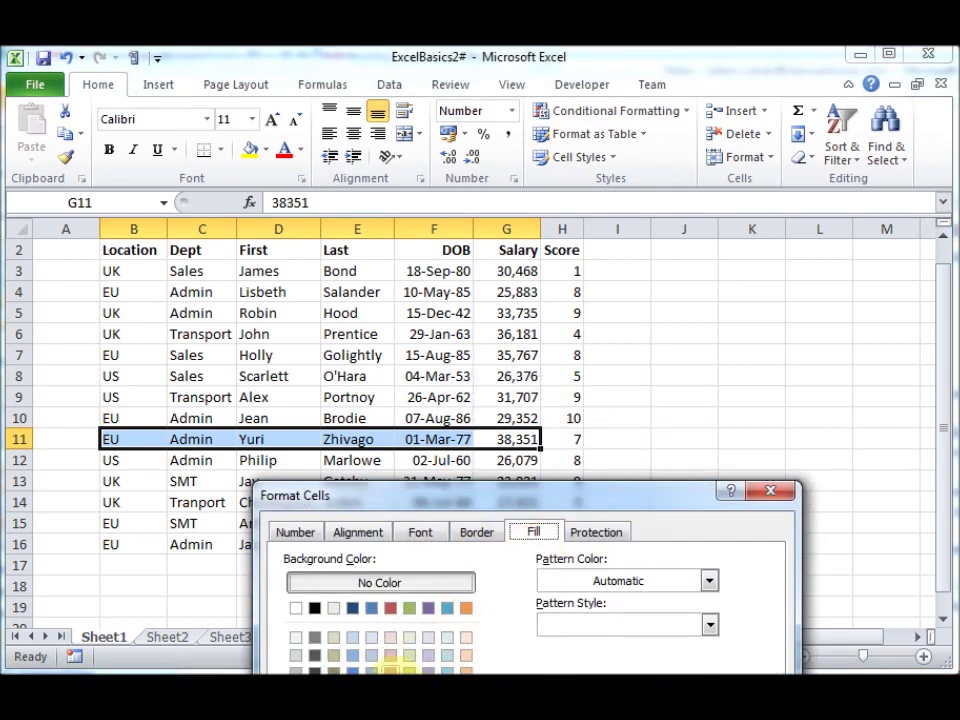
pyautogui.click(390, 669)
pyautogui.press('Return')
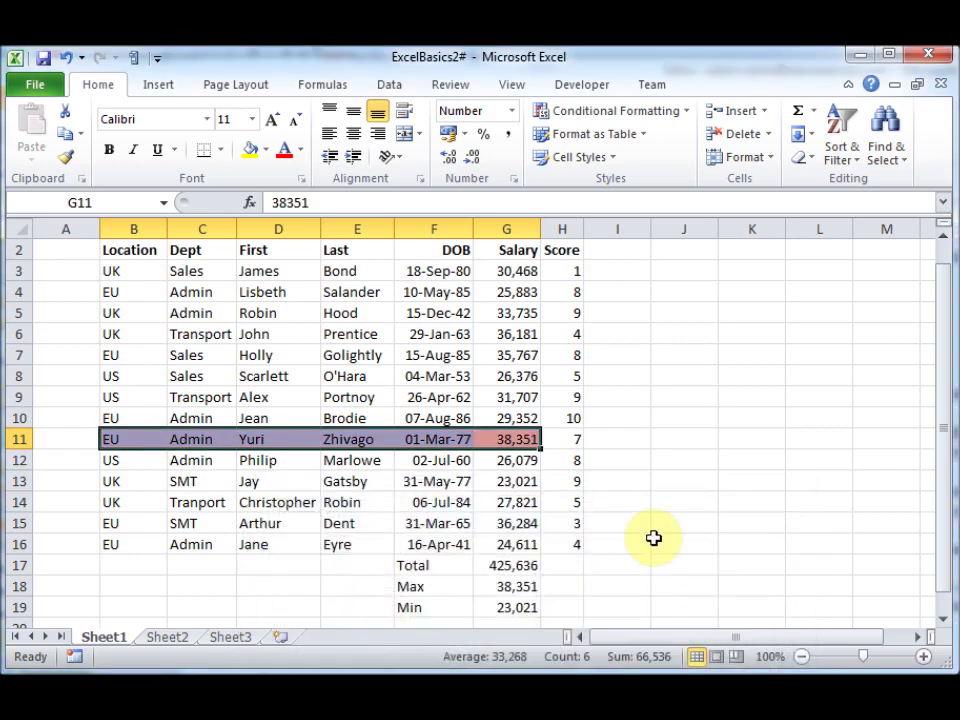
pyautogui.click(677, 541)
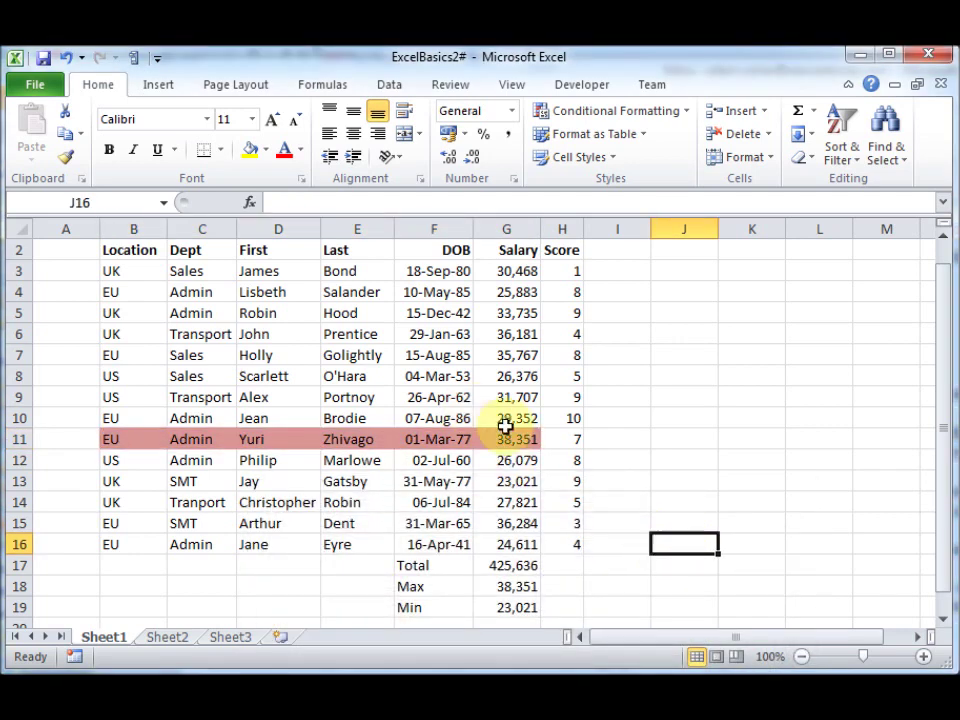
# Step: Set the salary in cell G7 to 7777
pyautogui.click(521, 356)
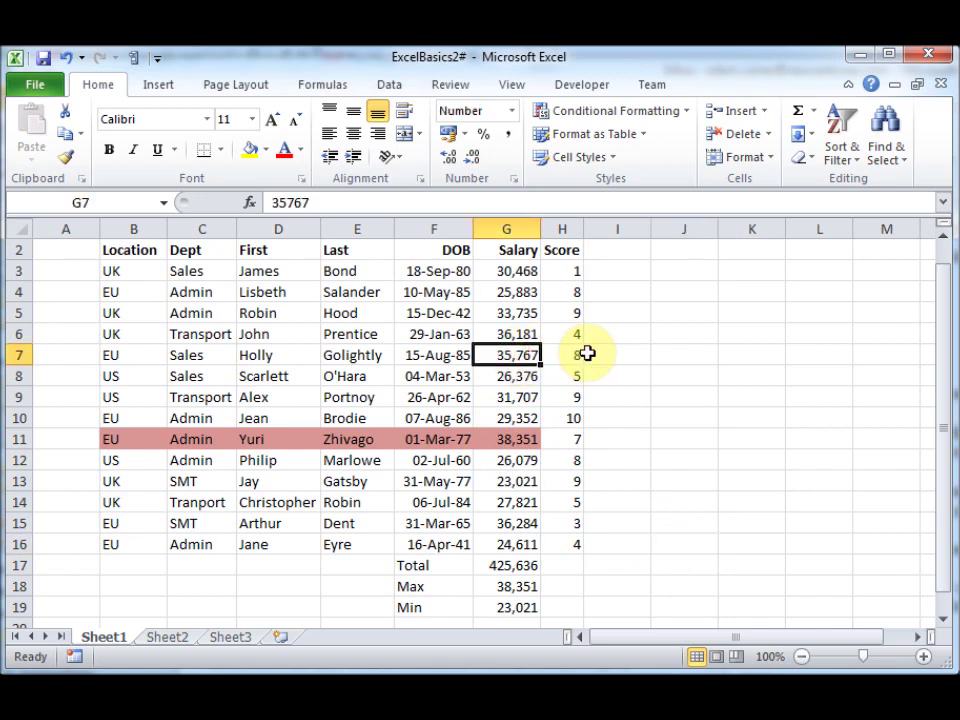
pyautogui.write('7777')
pyautogui.press('Return')
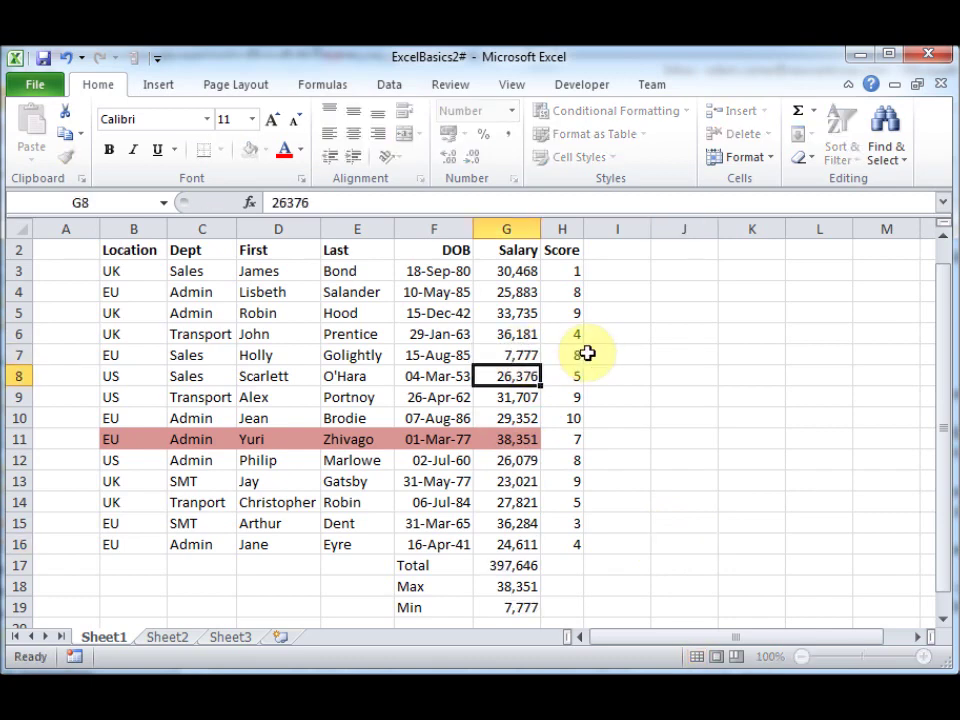
# Step: Undo the salary change in G7 and the red fill on B11:G11
pyautogui.click(512, 439)
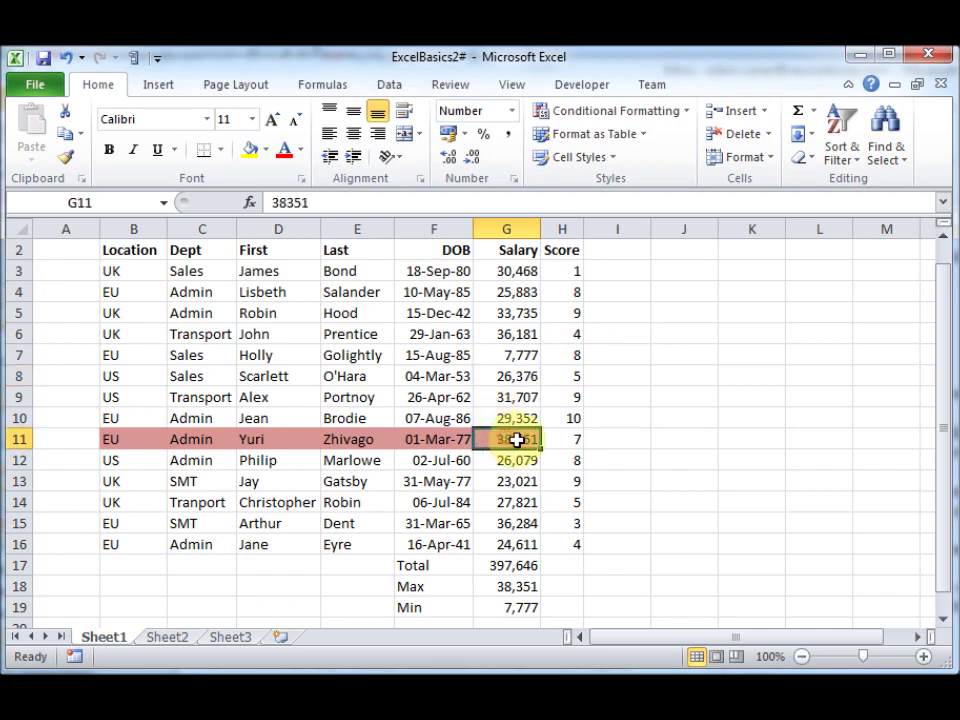
pyautogui.click(510, 353)
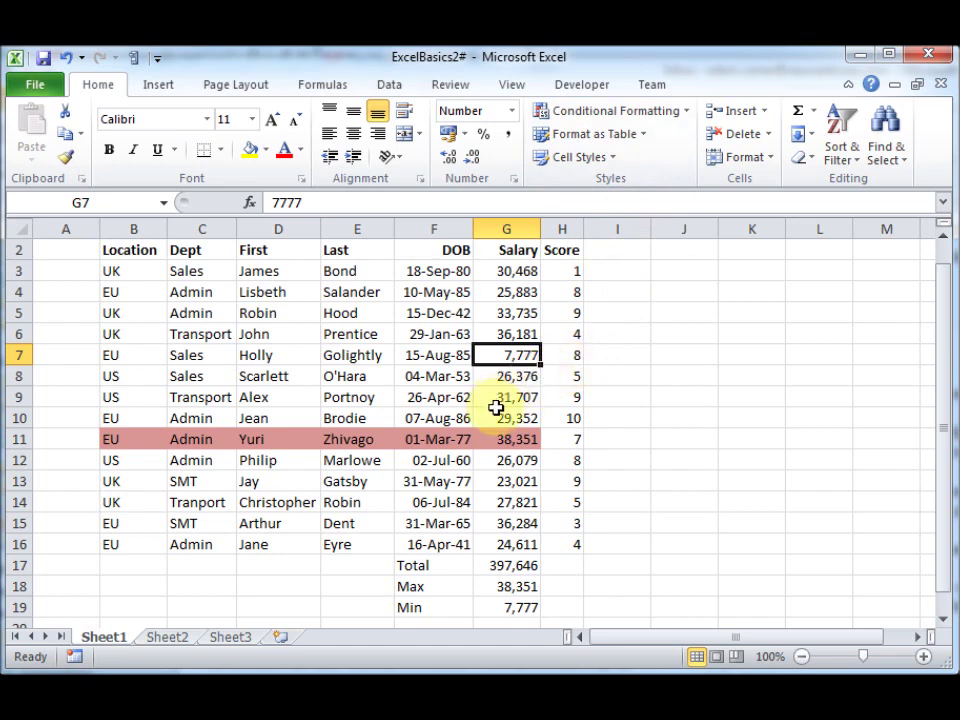
pyautogui.hotkey('ctrl', 'z')
pyautogui.hotkey('ctrl', 'z')
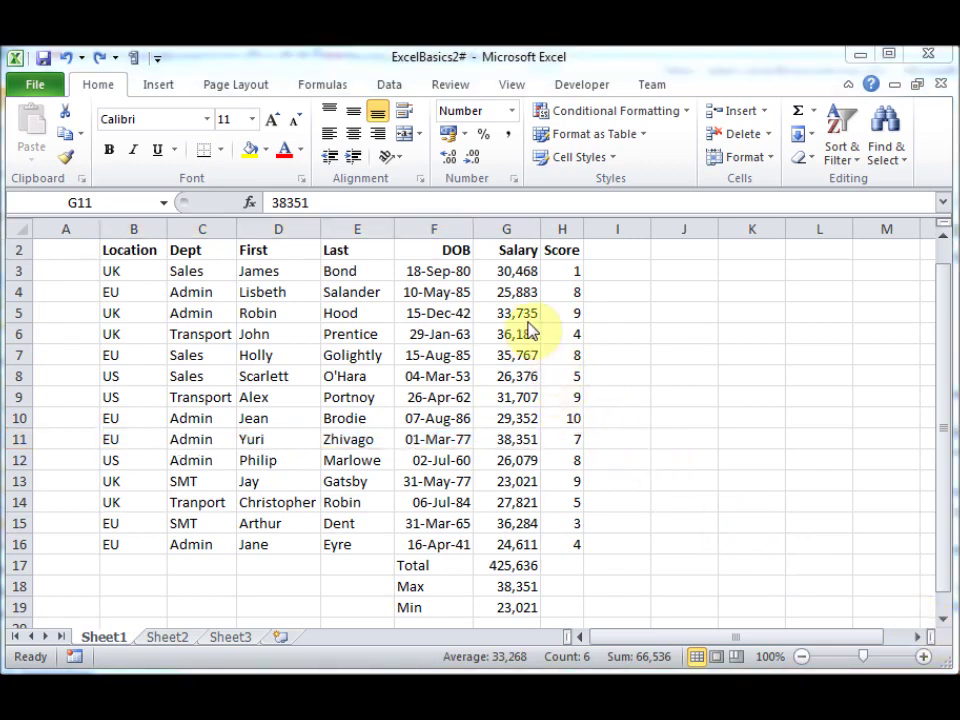
# Step: Start a new conditional formatting rule for cell G3 that uses a formula to determine which cells to format
pyautogui.click(513, 268)
pyautogui.click(511, 268)
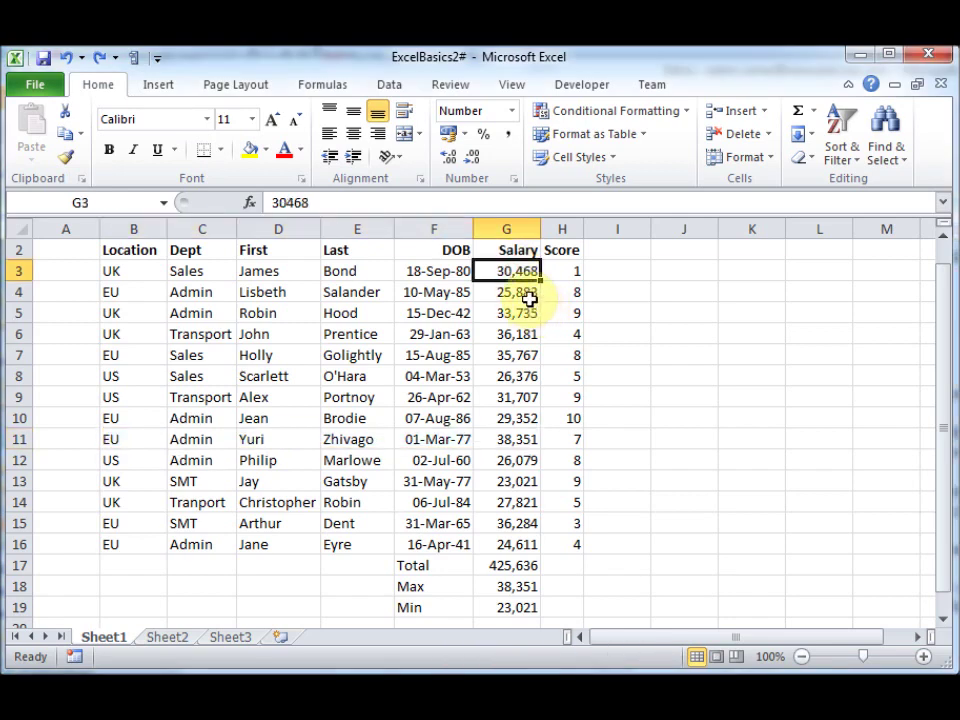
pyautogui.click(509, 377)
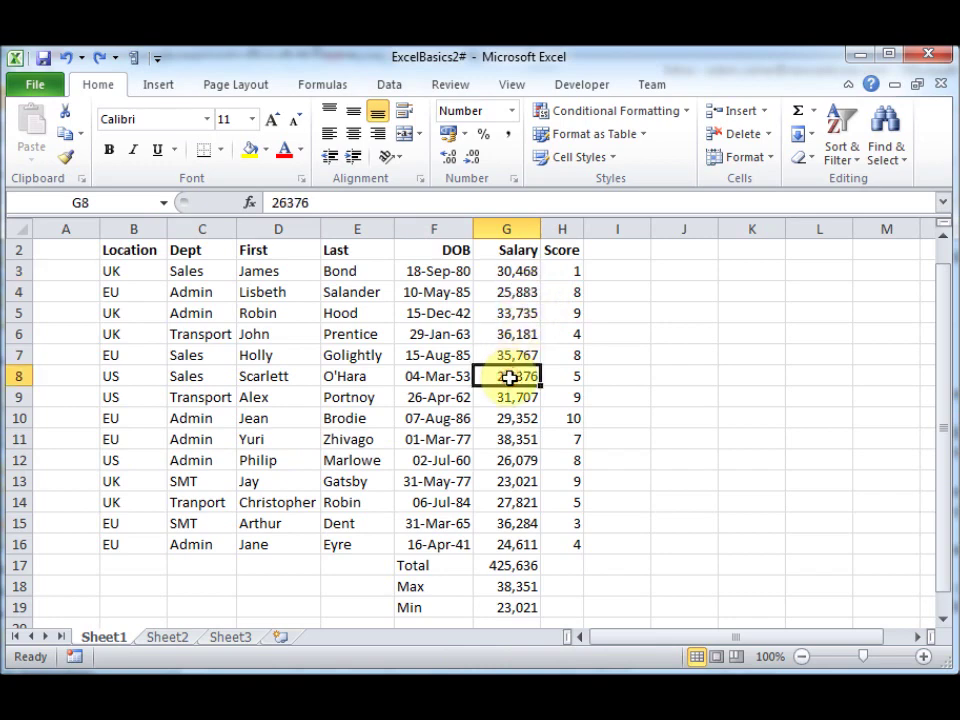
pyautogui.click(511, 274)
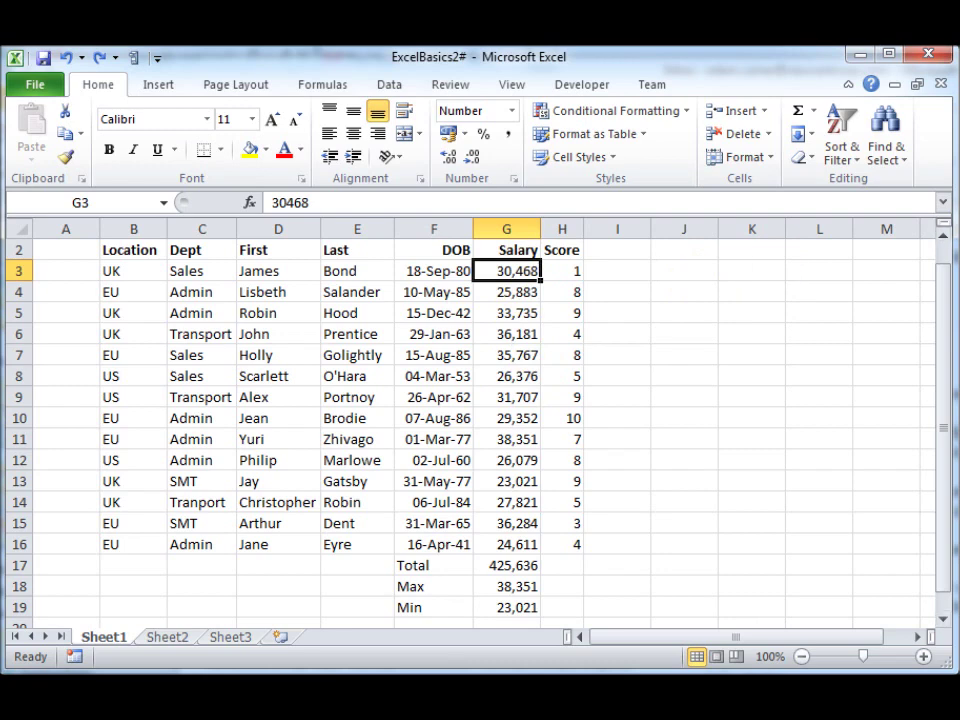
pyautogui.click(608, 111)
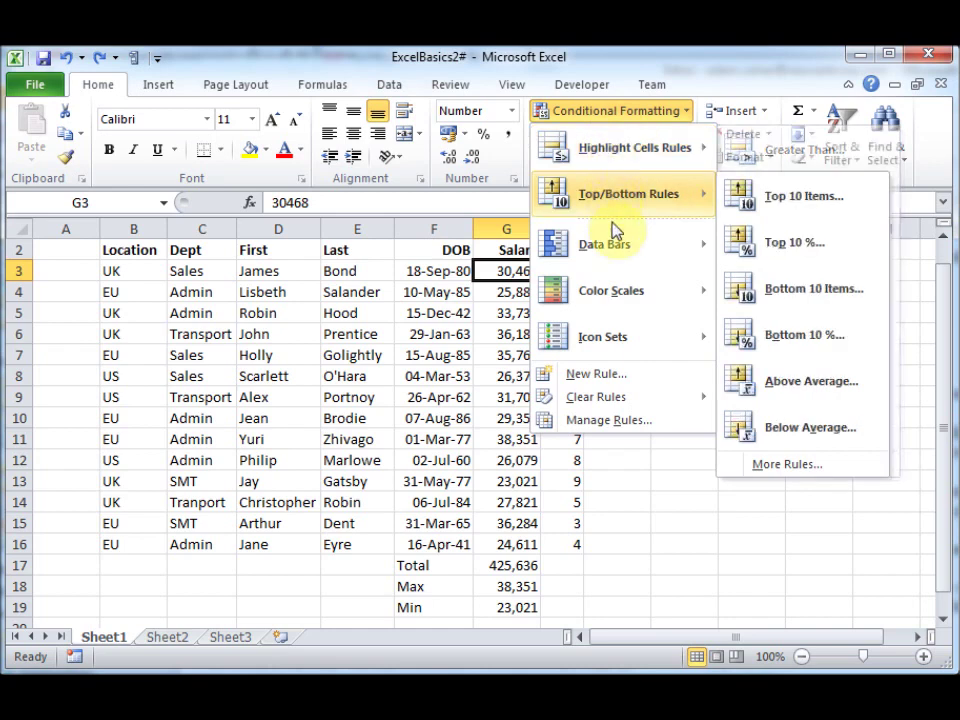
pyautogui.moveTo(615, 298)
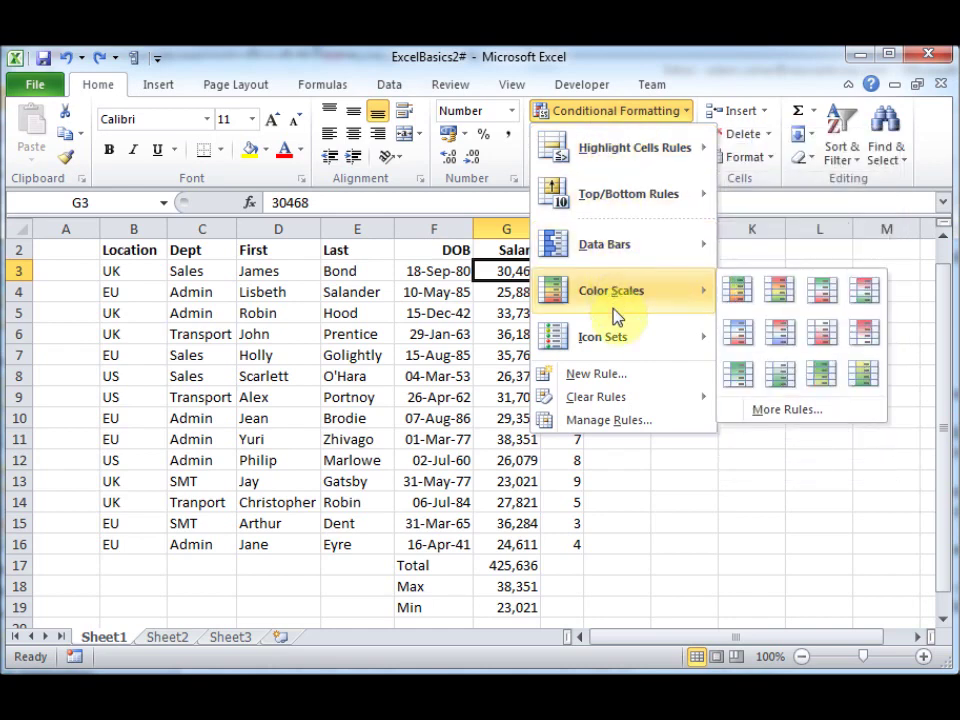
pyautogui.moveTo(617, 338)
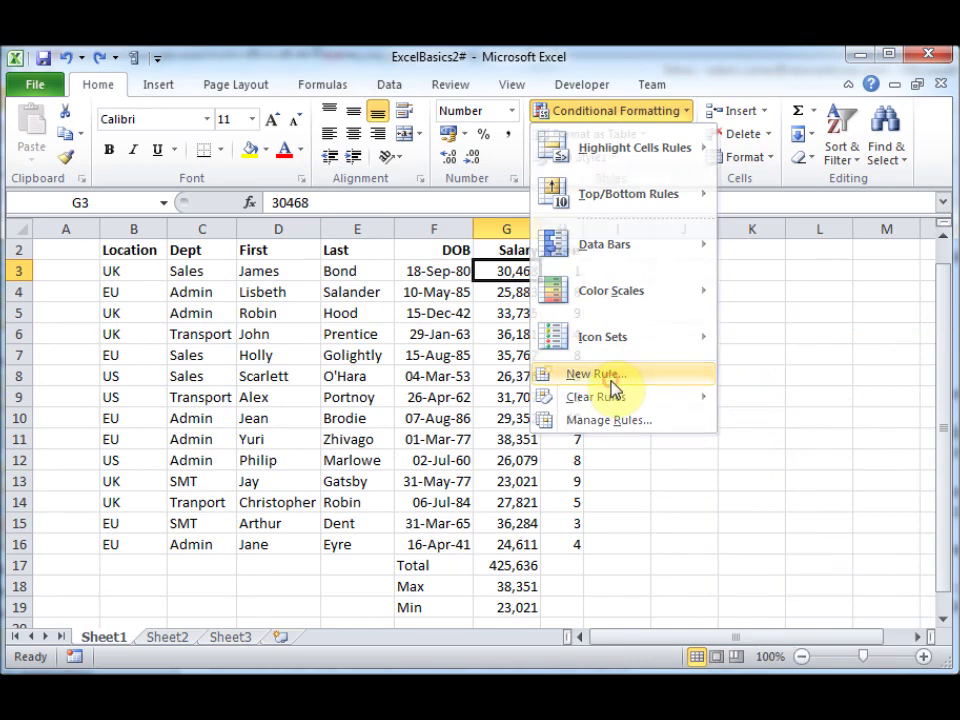
pyautogui.click(598, 374)
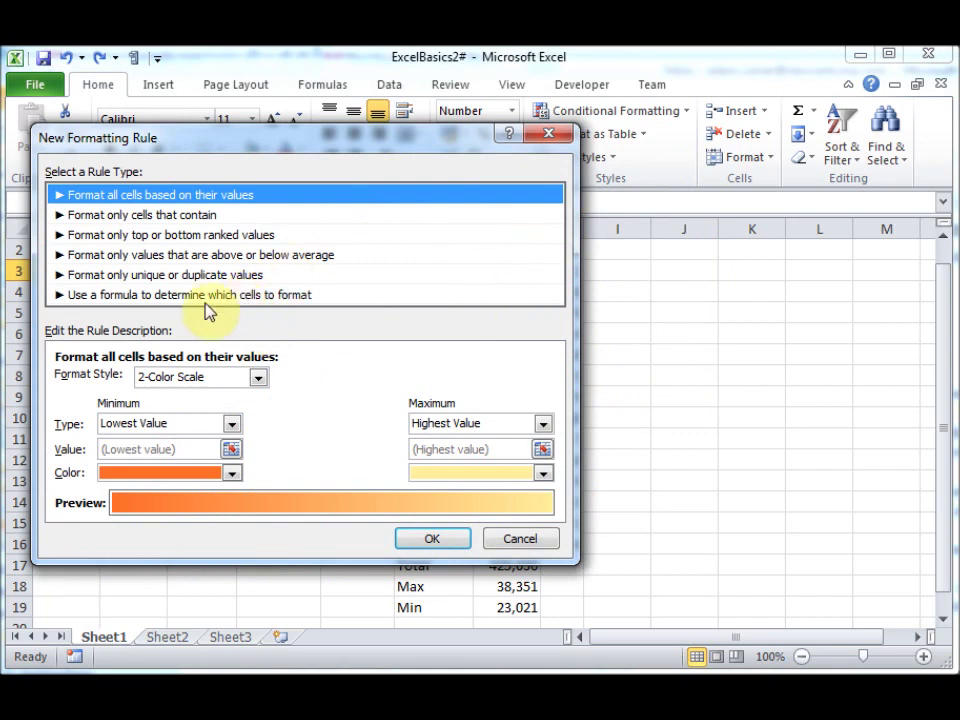
pyautogui.click(193, 298)
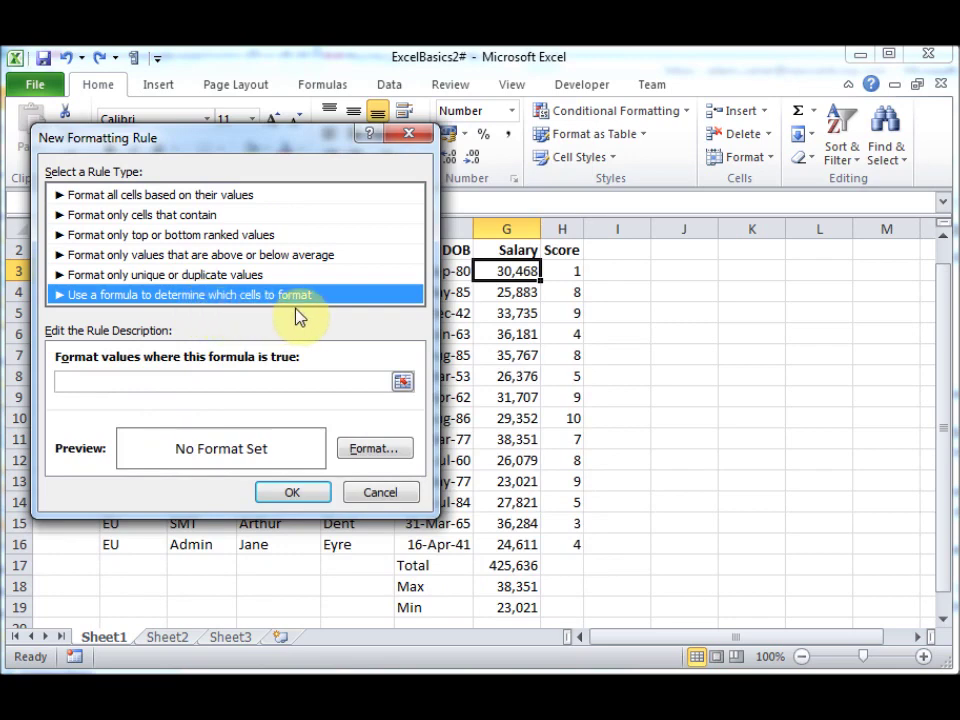
# Step: Enter =$G3=$G$18 as the rule's formula, keeping the row of the G3 reference relative
pyautogui.click(403, 384)
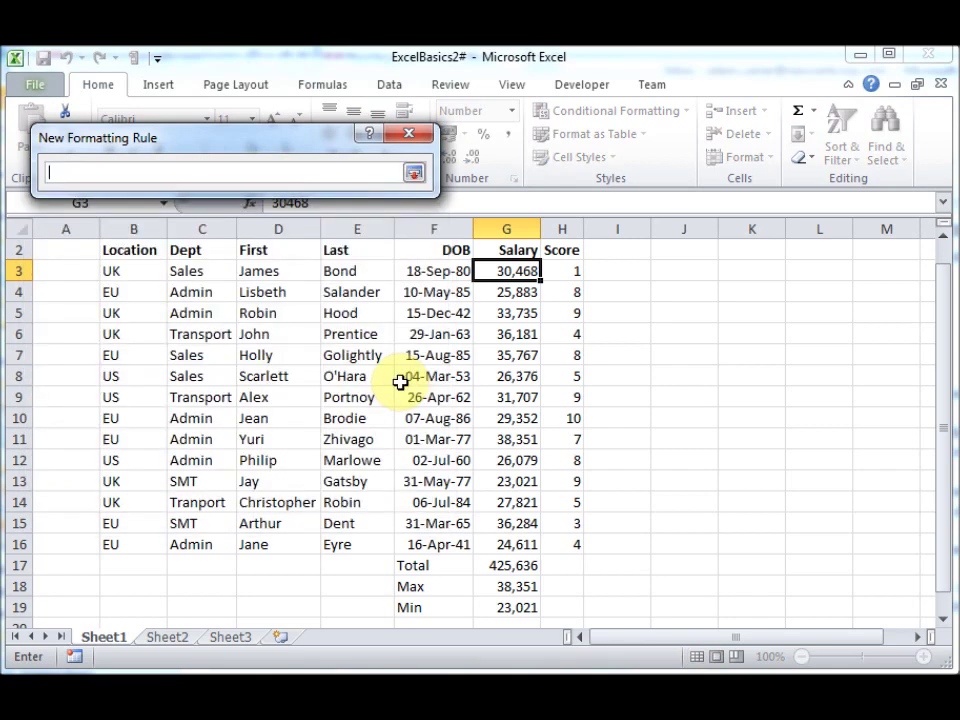
pyautogui.click(522, 271)
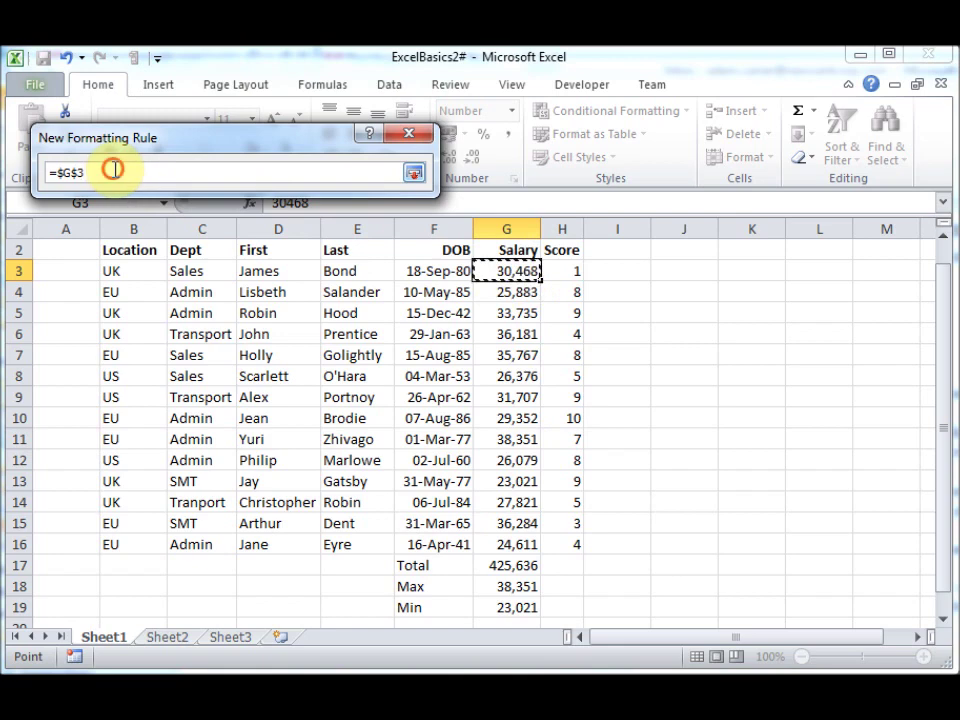
pyautogui.write('=')
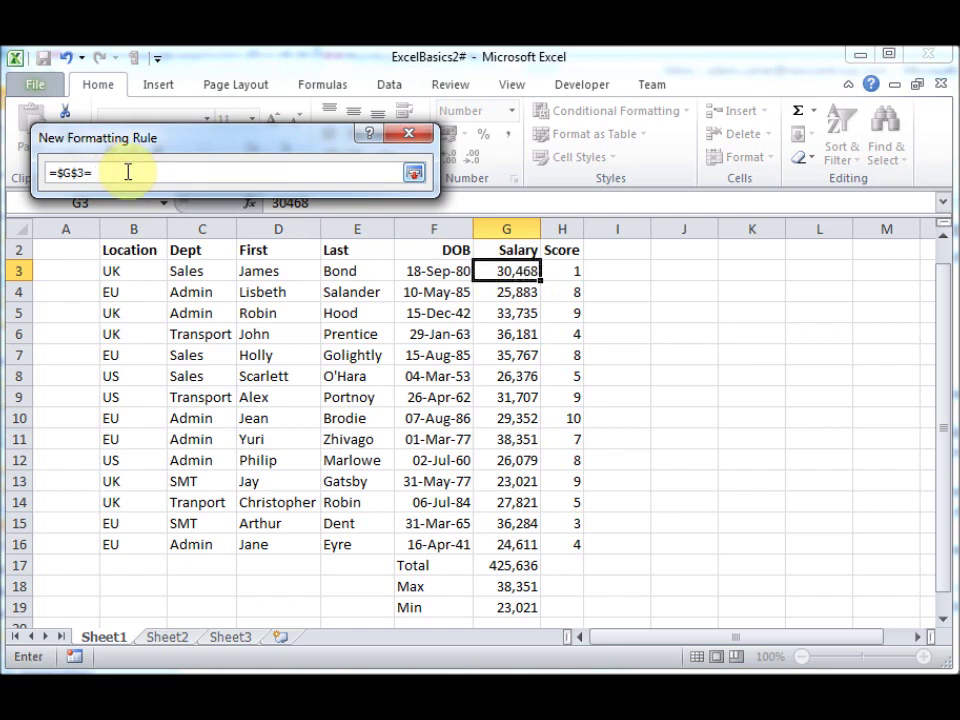
pyautogui.click(499, 592)
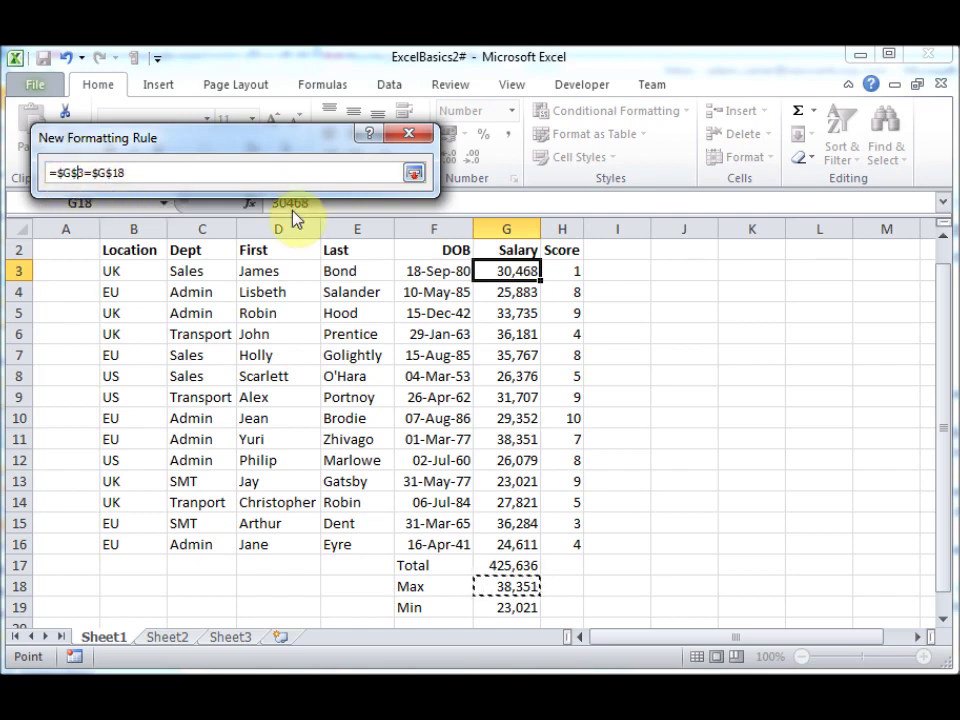
pyautogui.press('BackSpace')
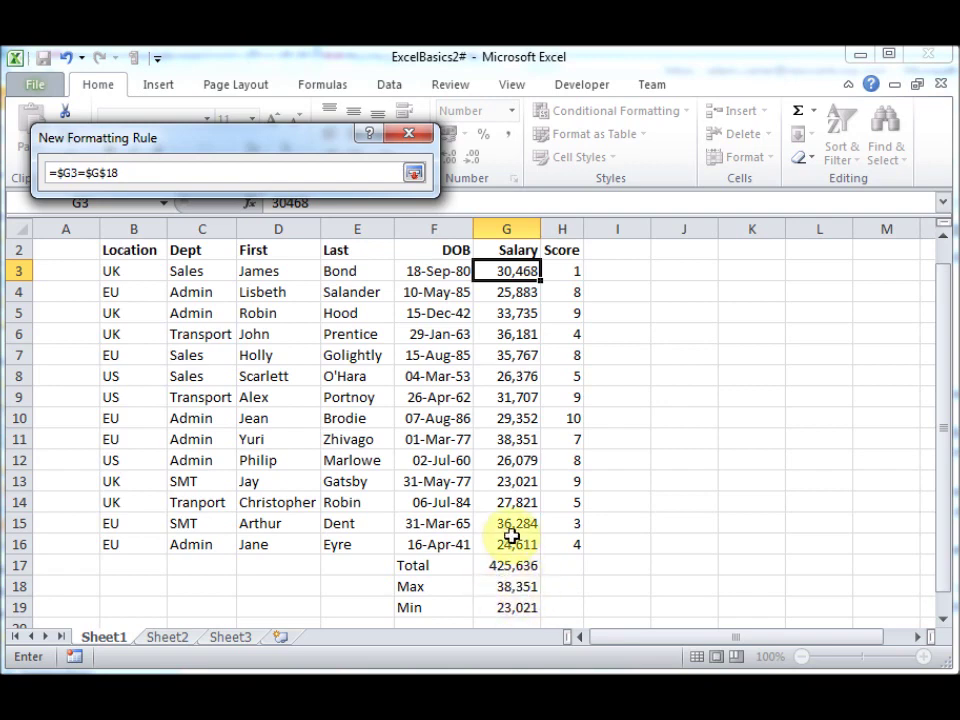
pyautogui.click(408, 143)
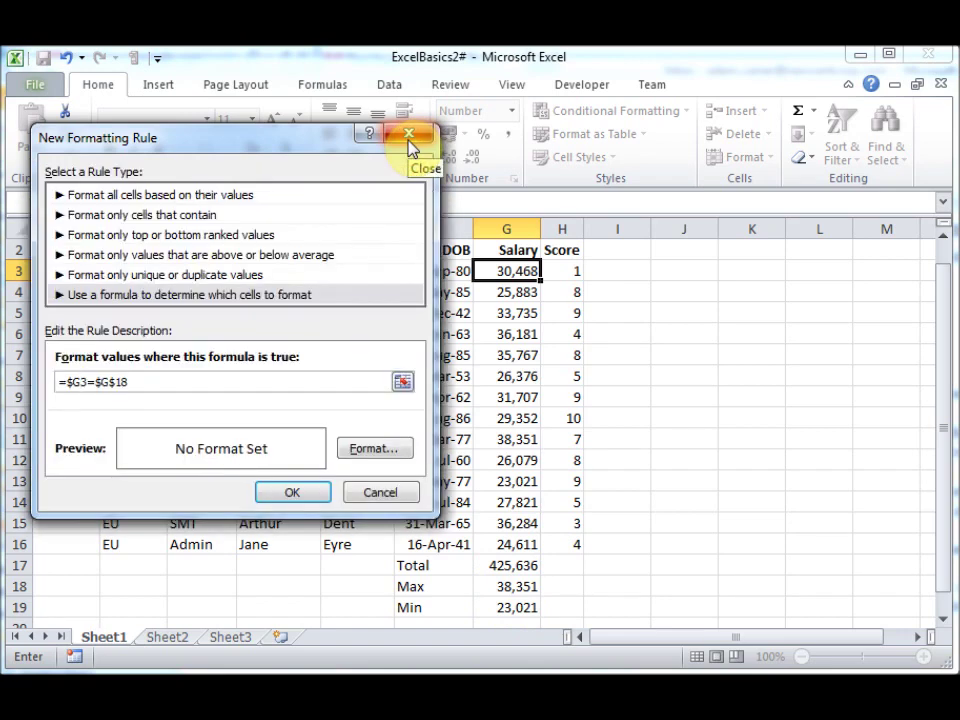
# Step: Give the maximum-salary rule a light olive green background fill and create the rule
pyautogui.click(368, 452)
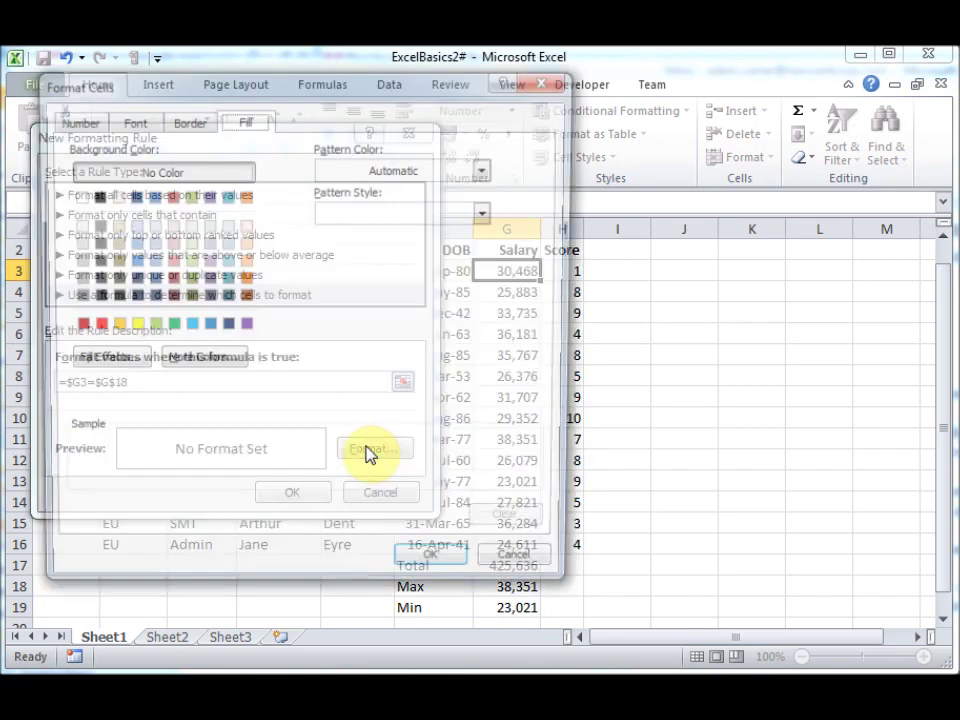
pyautogui.click(187, 261)
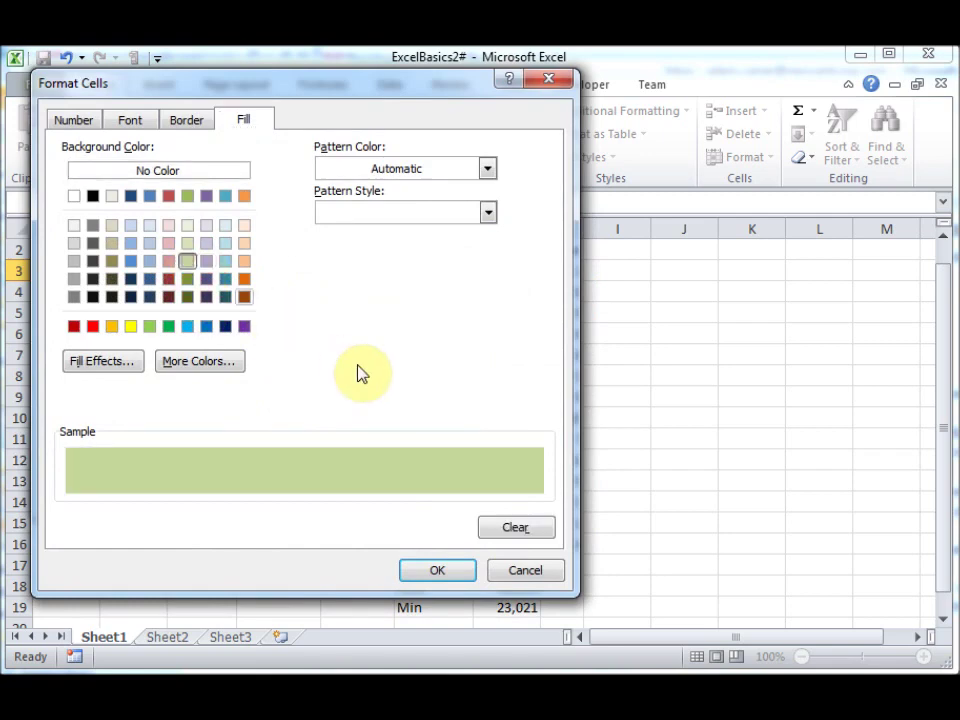
pyautogui.click(450, 574)
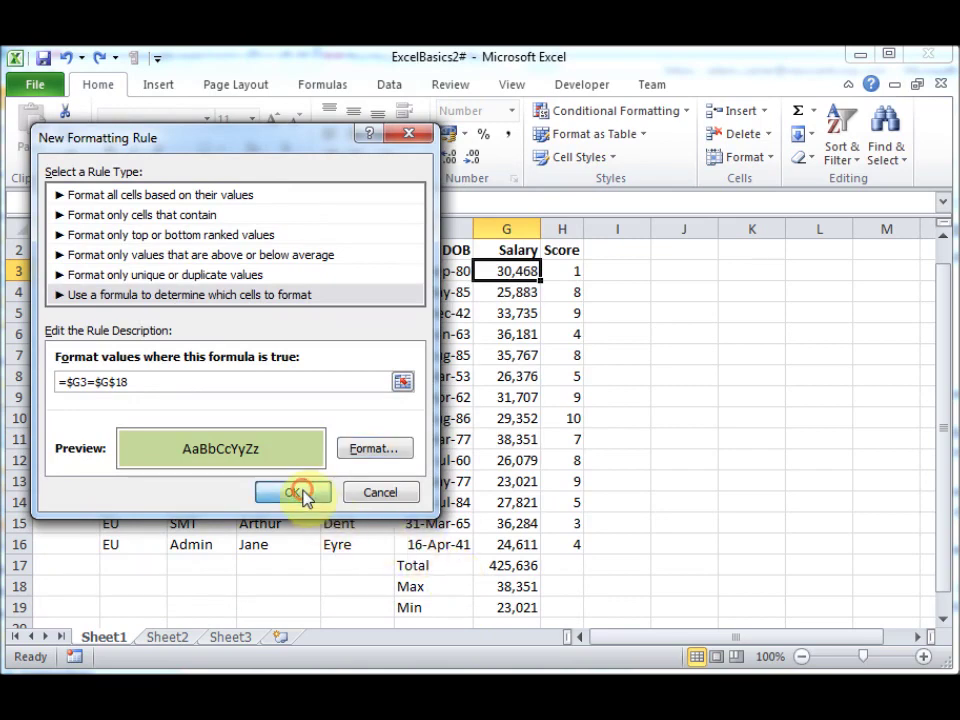
pyautogui.click(295, 493)
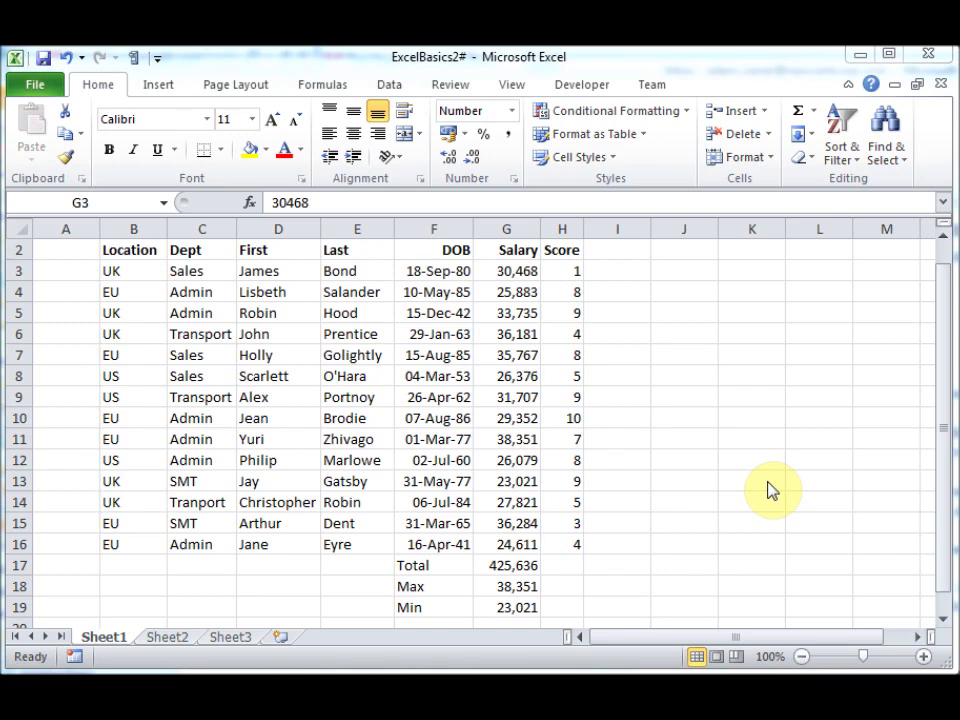
# Step: Extend the green maximum-salary rule on G3 so that it applies to =$G$3:$G$16
pyautogui.click(518, 274)
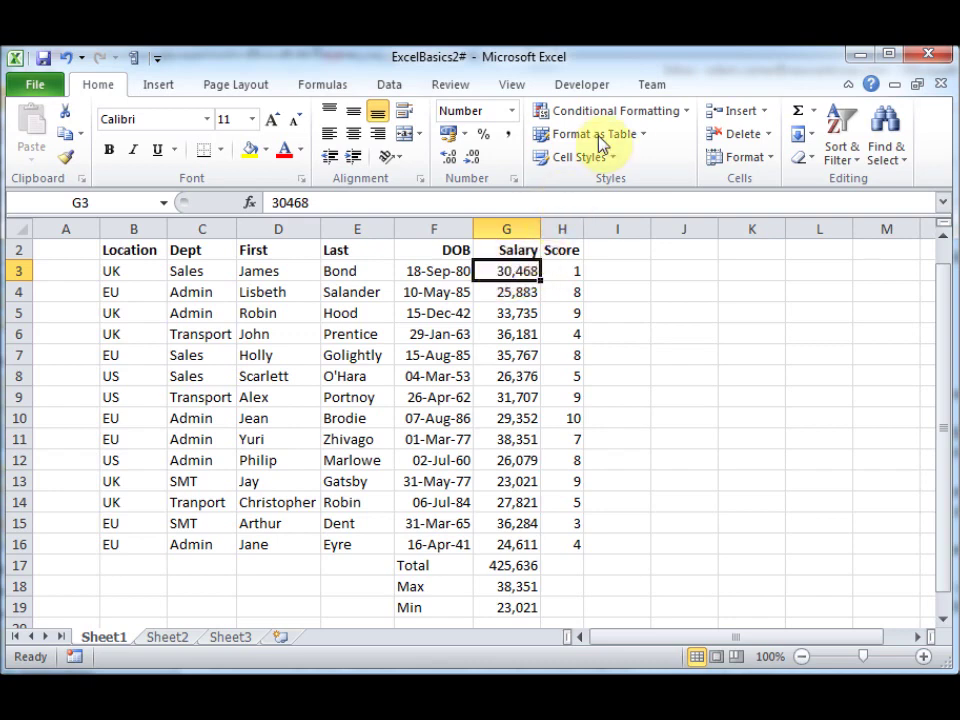
pyautogui.click(688, 114)
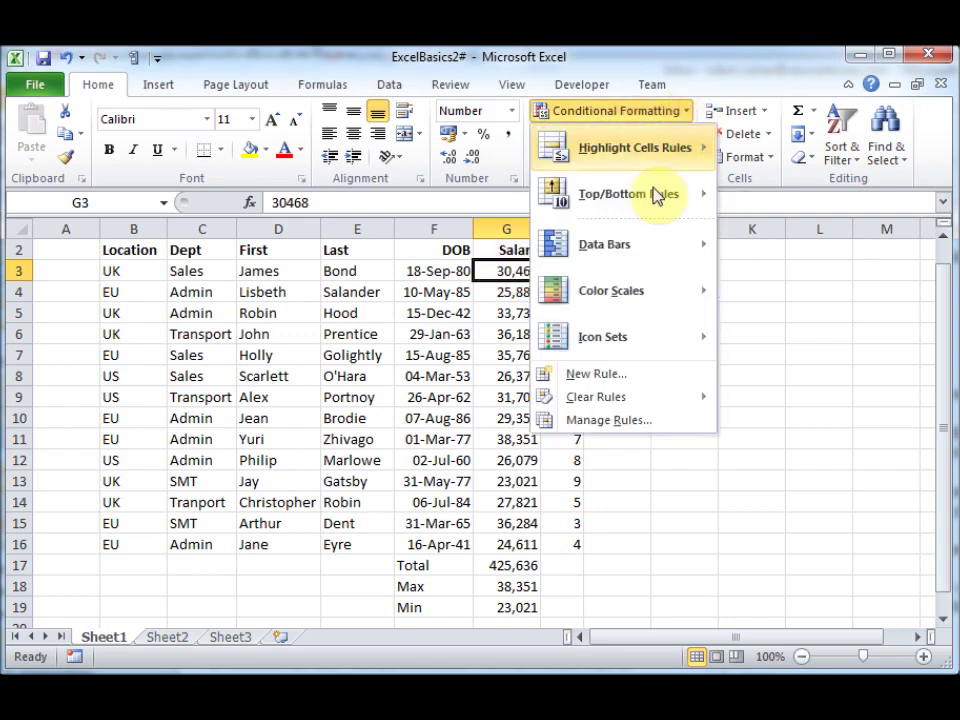
pyautogui.click(606, 421)
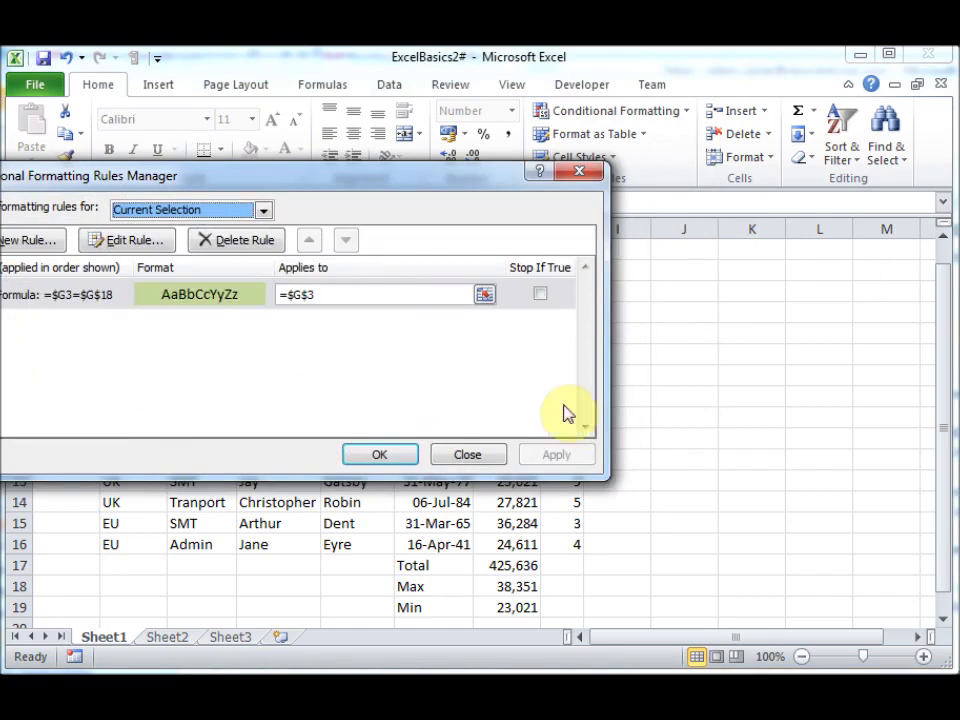
pyautogui.moveTo(255, 178); pyautogui.dragTo(447, 168)
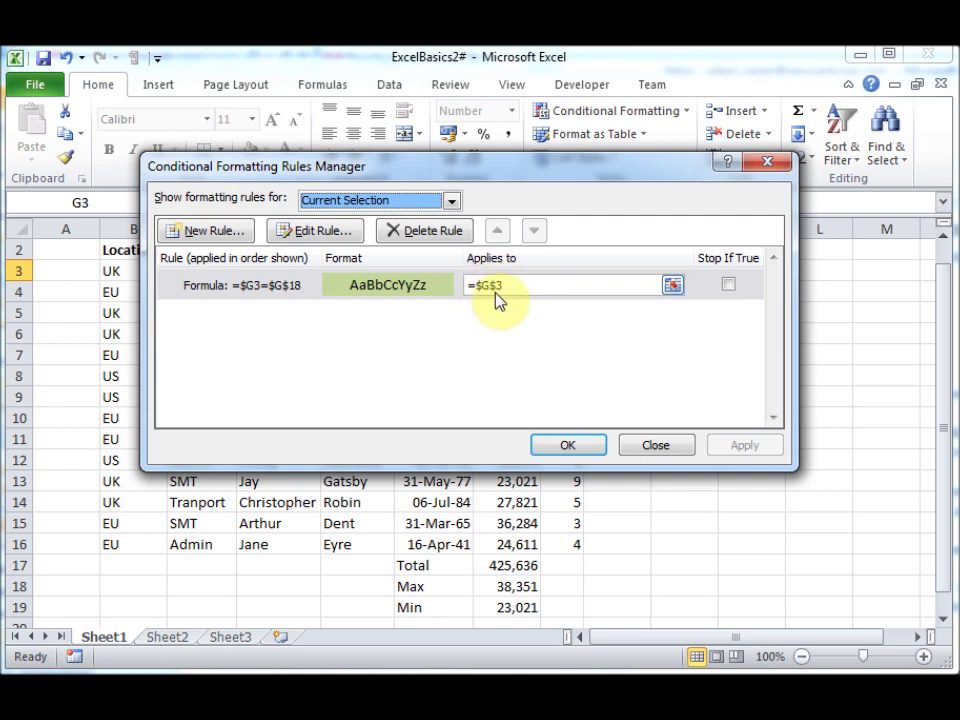
pyautogui.moveTo(518, 177); pyautogui.dragTo(529, 336)
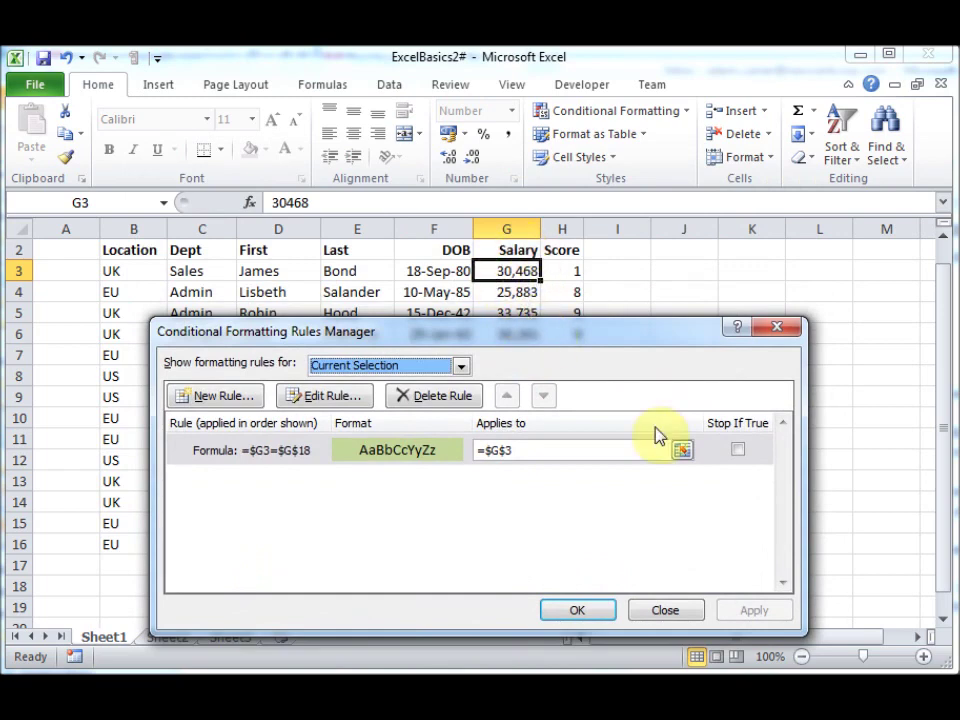
pyautogui.click(686, 453)
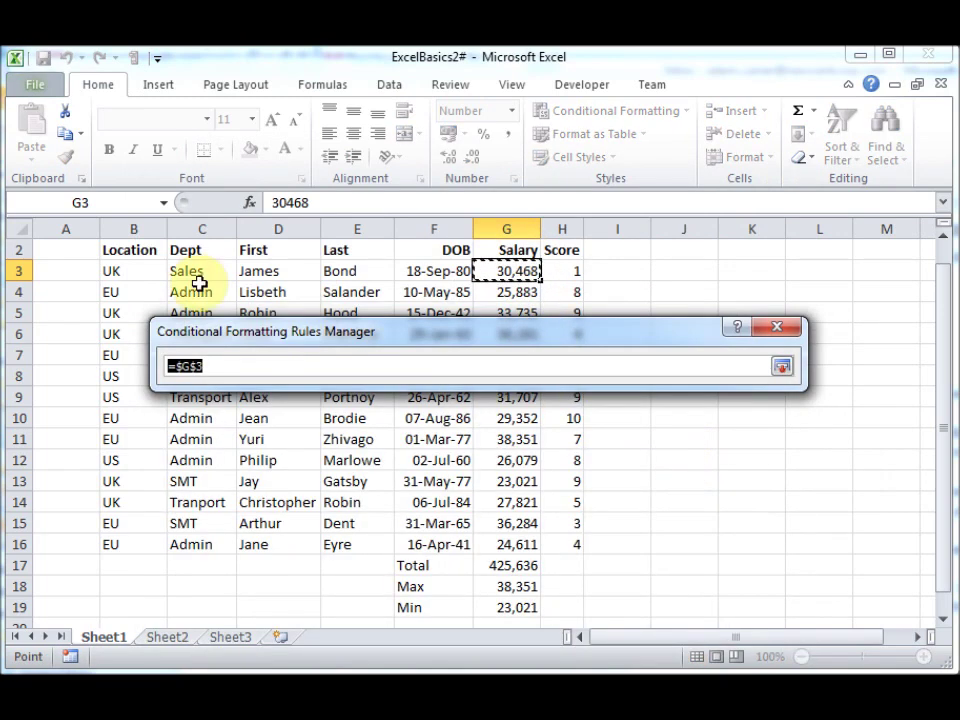
pyautogui.moveTo(512, 272); pyautogui.dragTo(512, 542)
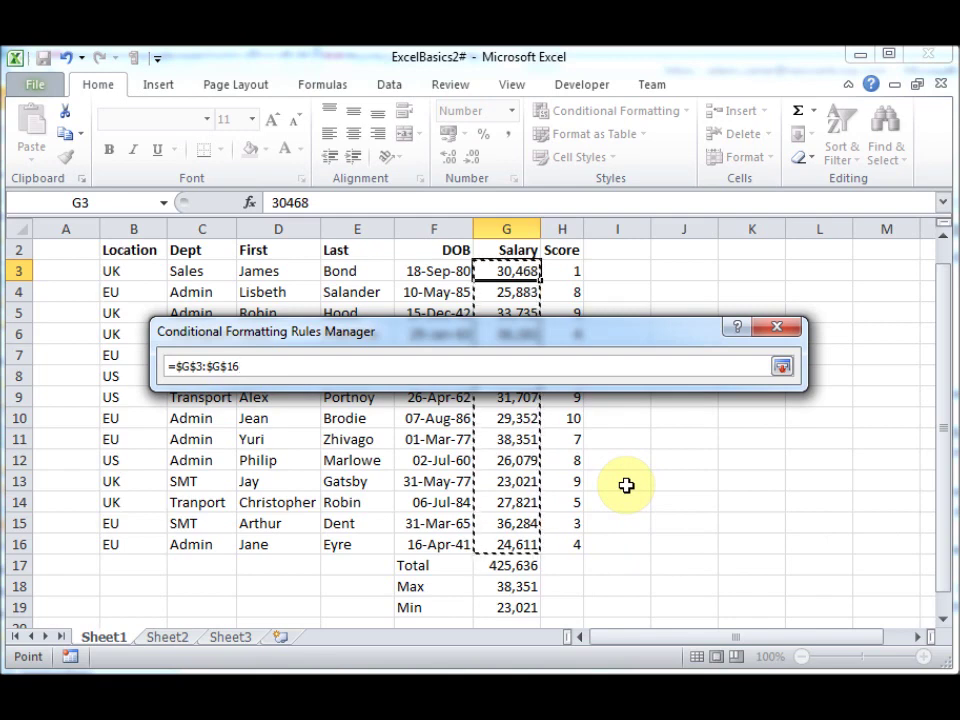
pyautogui.press('Return')
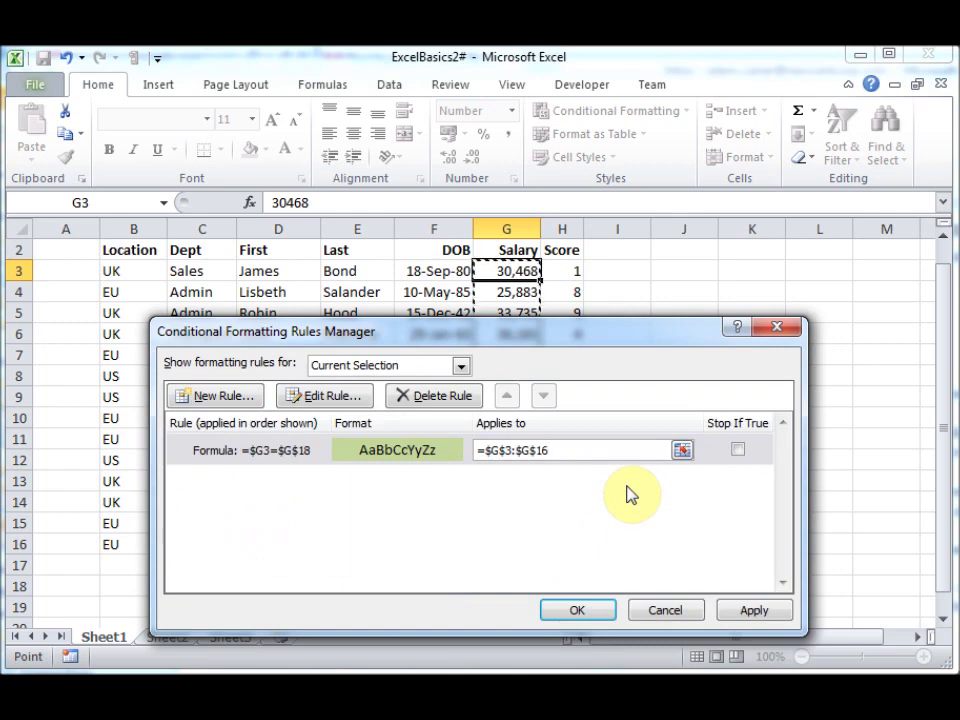
pyautogui.click(592, 611)
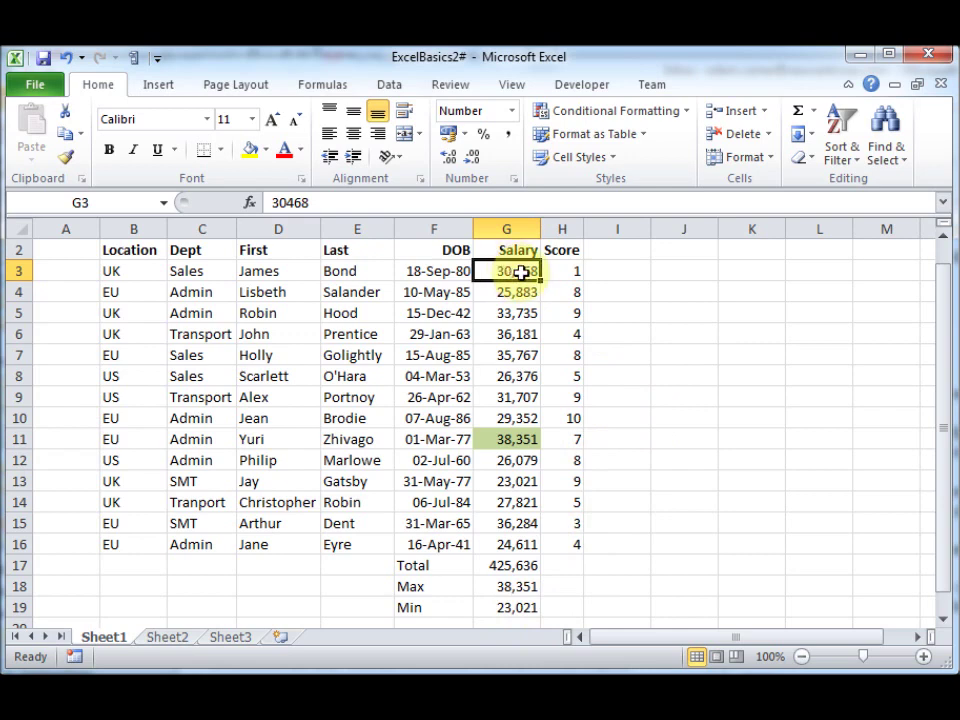
# Step: Start a second formula-based conditional formatting rule for G3 with the formula =$G3=$G$19 for the minimum salary
pyautogui.click(543, 110)
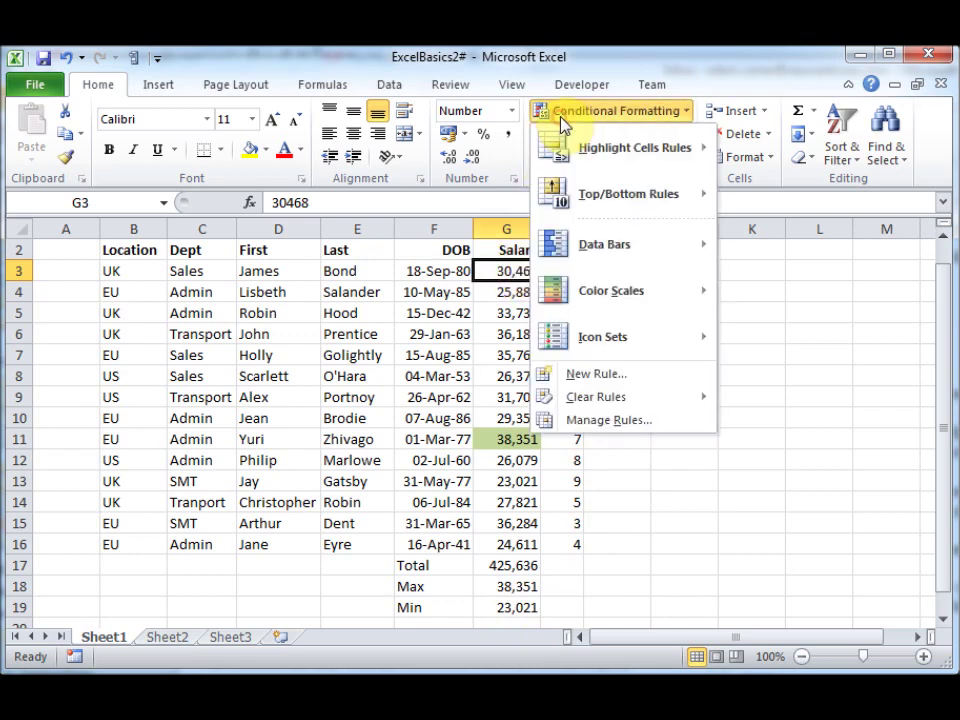
pyautogui.click(598, 375)
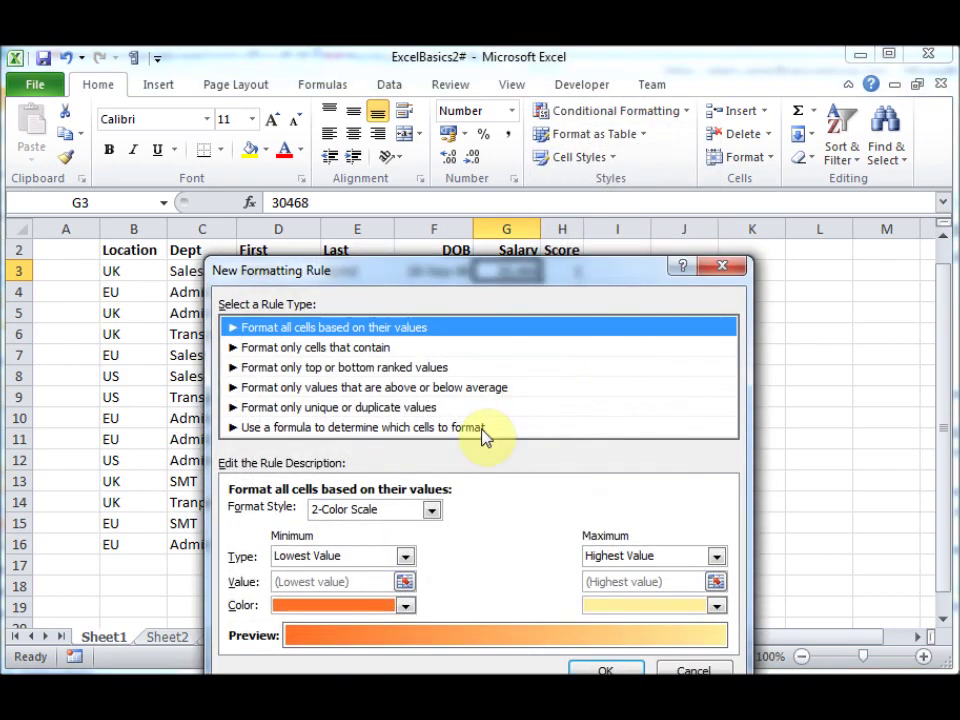
pyautogui.click(392, 430)
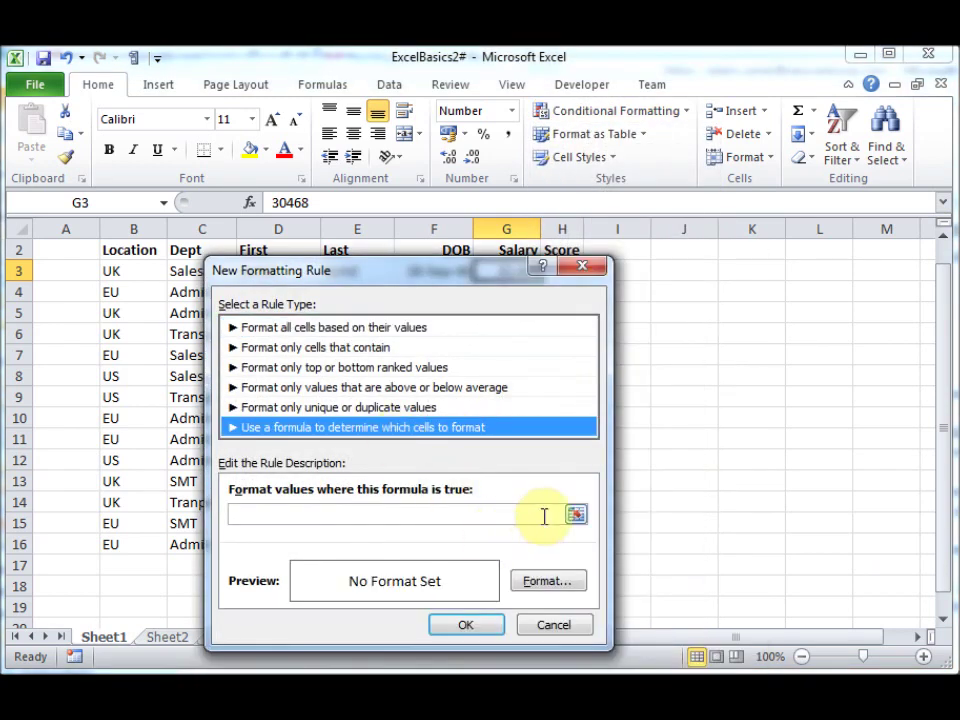
pyautogui.click(577, 515)
pyautogui.moveTo(476, 276); pyautogui.dragTo(580, 422)
pyautogui.click(524, 272)
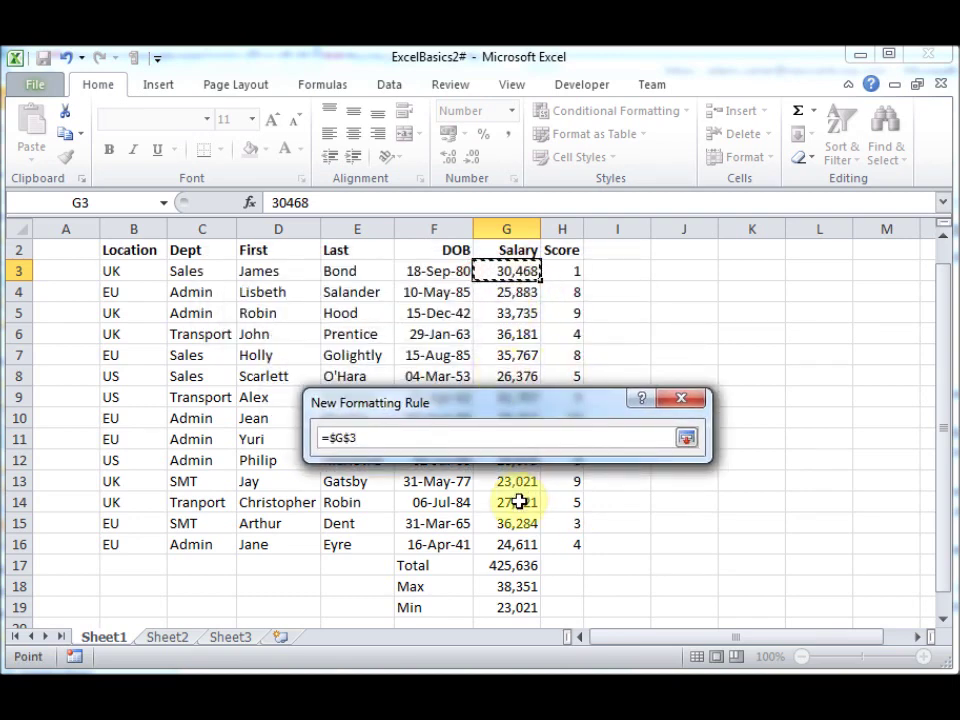
pyautogui.write('=')
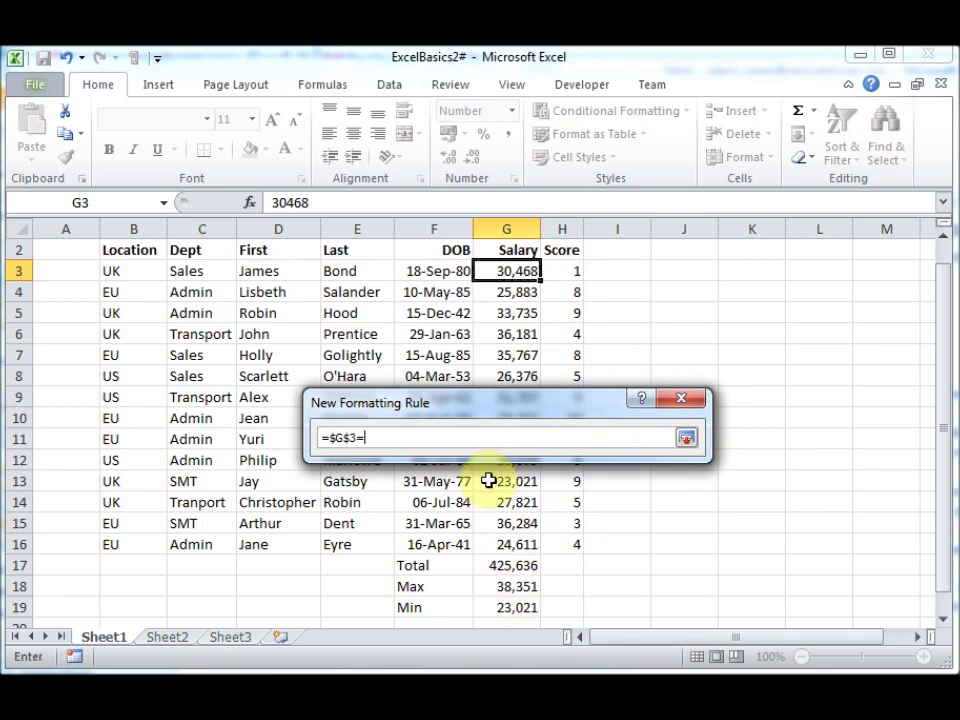
pyautogui.click(507, 607)
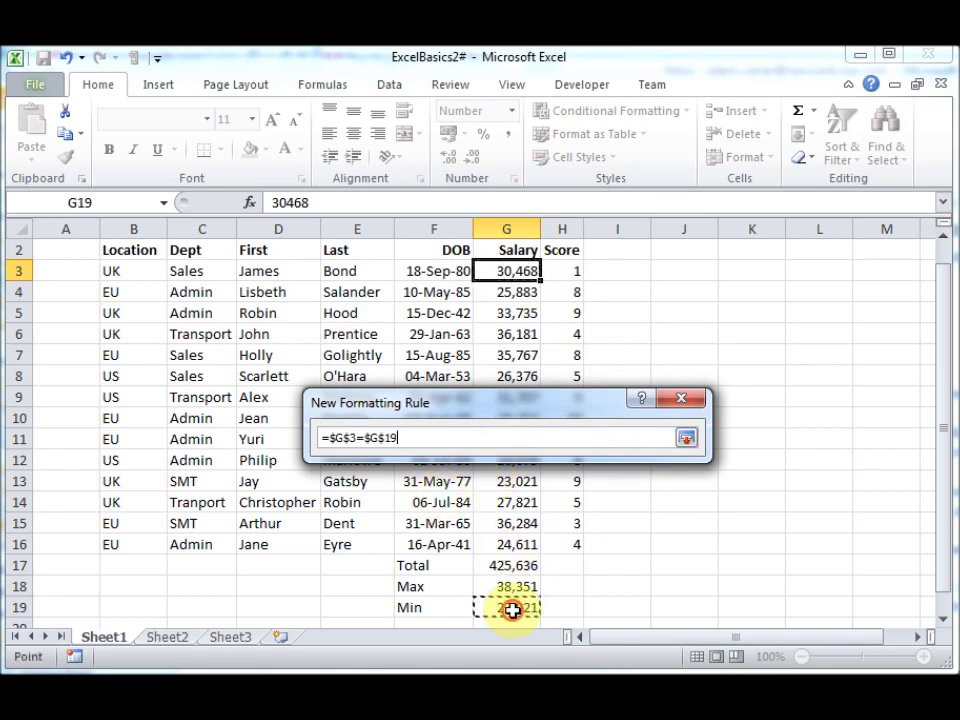
pyautogui.click(343, 438)
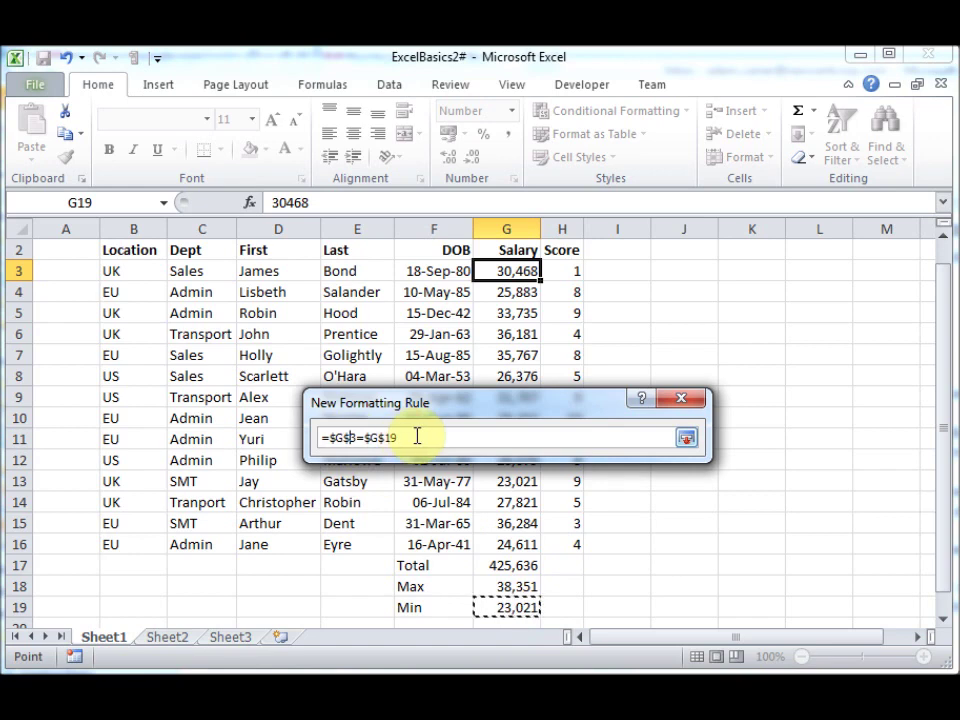
pyautogui.press('BackSpace')
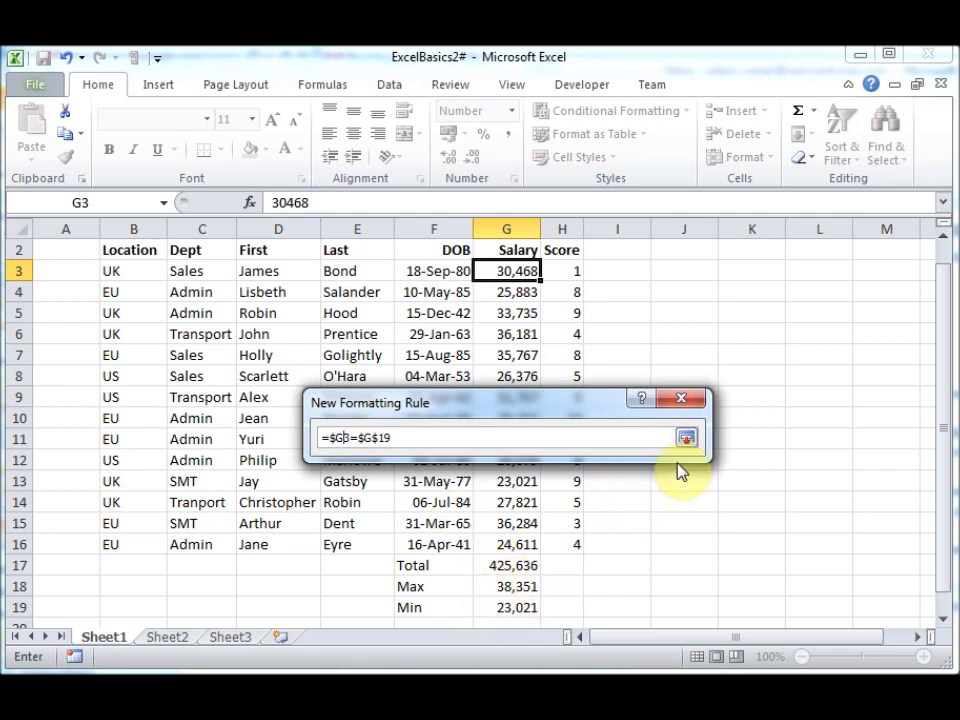
# Step: Give the minimum-salary rule a light red background fill and create the rule
pyautogui.press('Return')
pyautogui.moveTo(561, 403); pyautogui.dragTo(700, 247)
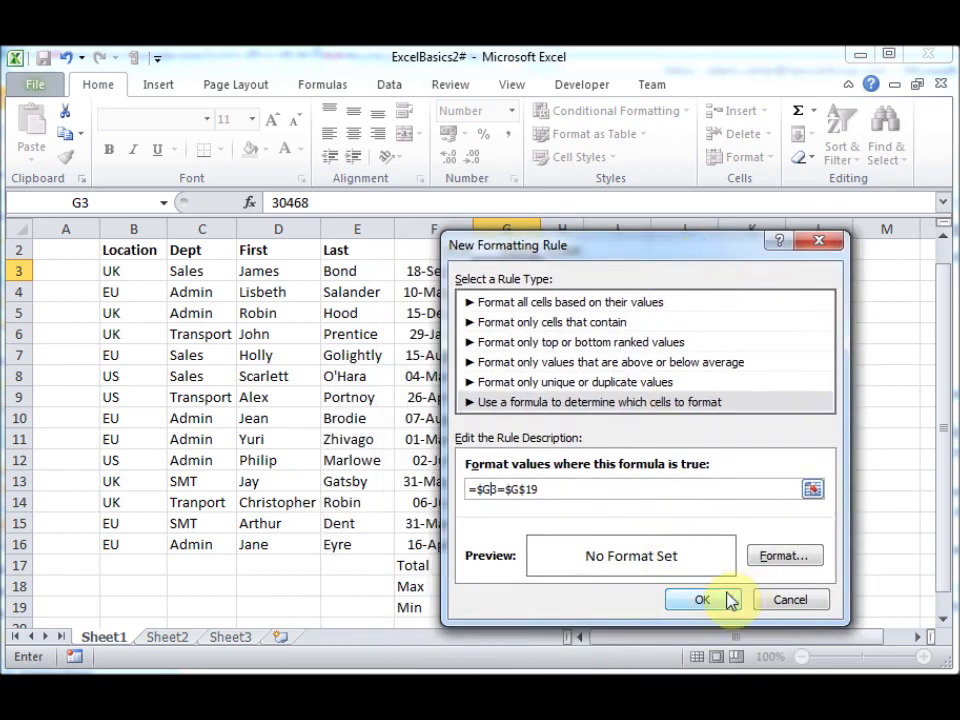
pyautogui.click(784, 558)
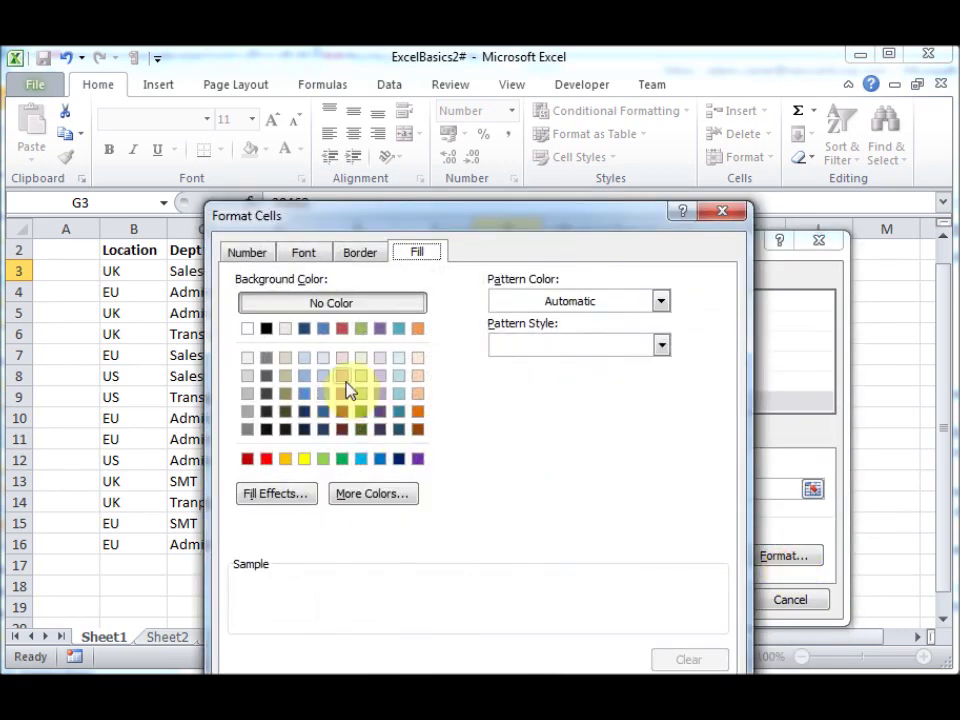
pyautogui.click(343, 378)
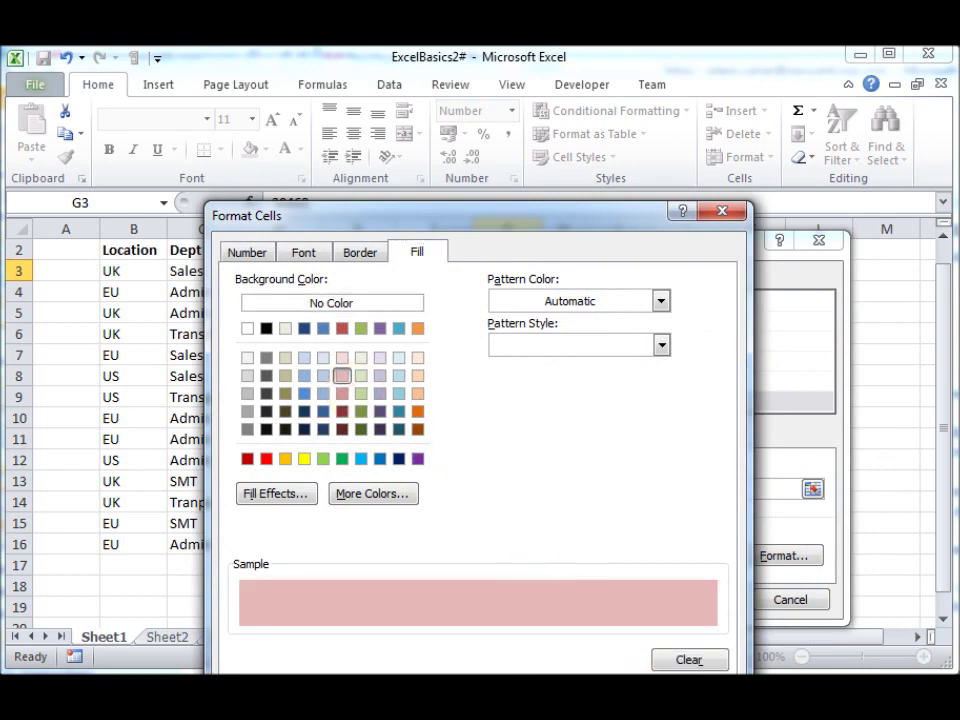
pyautogui.press('Return')
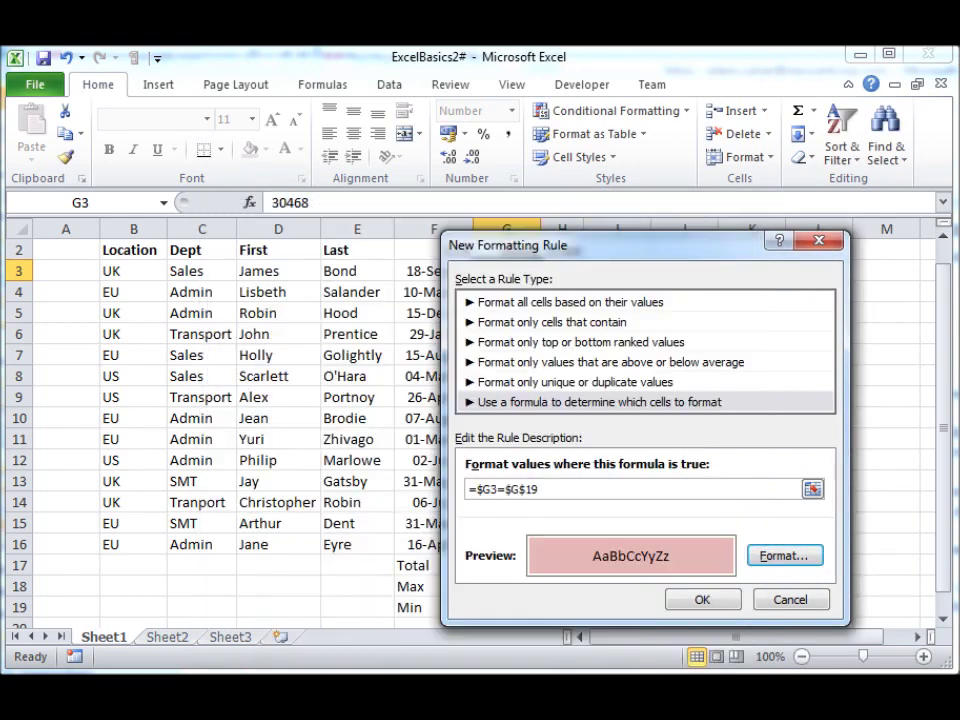
pyautogui.click(728, 600)
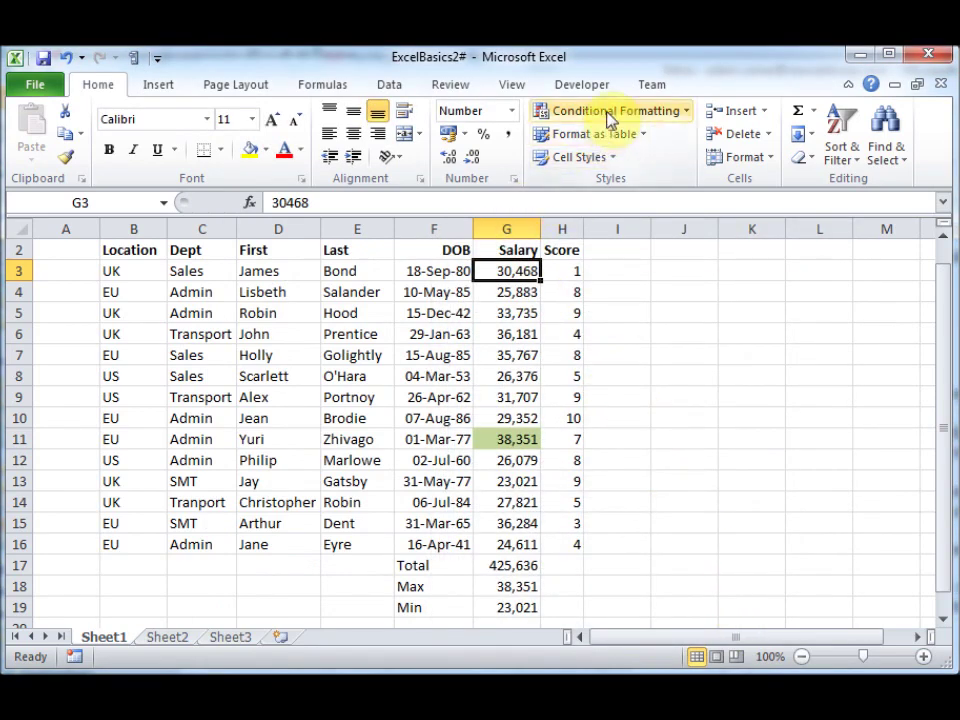
# Step: Extend the light red minimum-salary rule on G3 so that it applies to =$G$3:$G$16
pyautogui.click(610, 112)
pyautogui.click(615, 425)
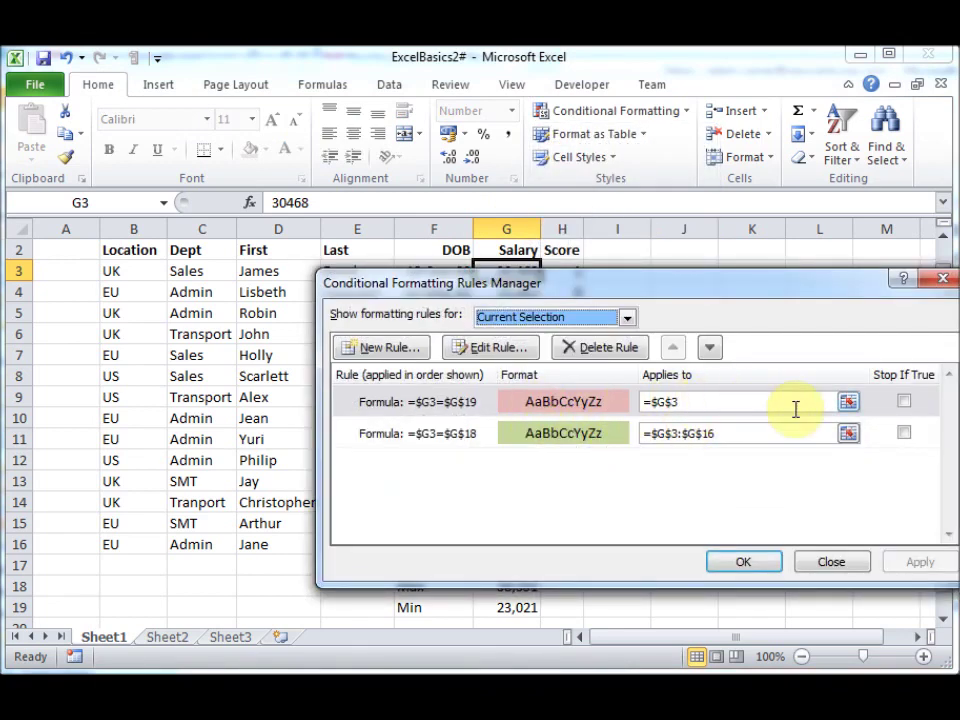
pyautogui.click(848, 402)
pyautogui.moveTo(570, 290); pyautogui.dragTo(470, 405)
pyautogui.moveTo(519, 279); pyautogui.dragTo(546, 533)
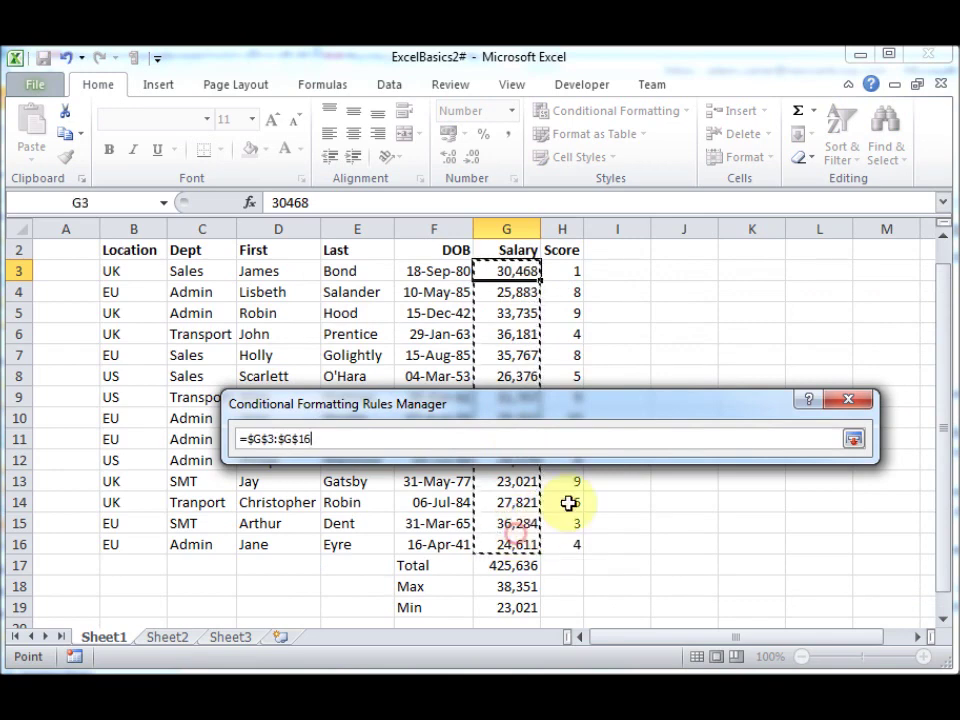
pyautogui.press('Return')
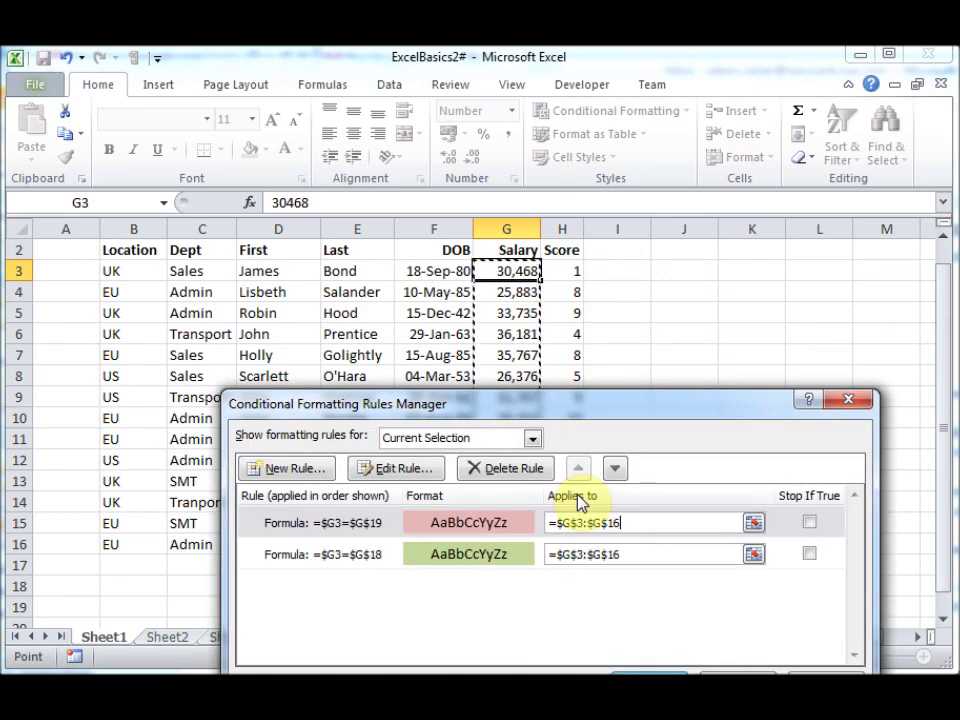
pyautogui.moveTo(686, 413); pyautogui.dragTo(720, 317)
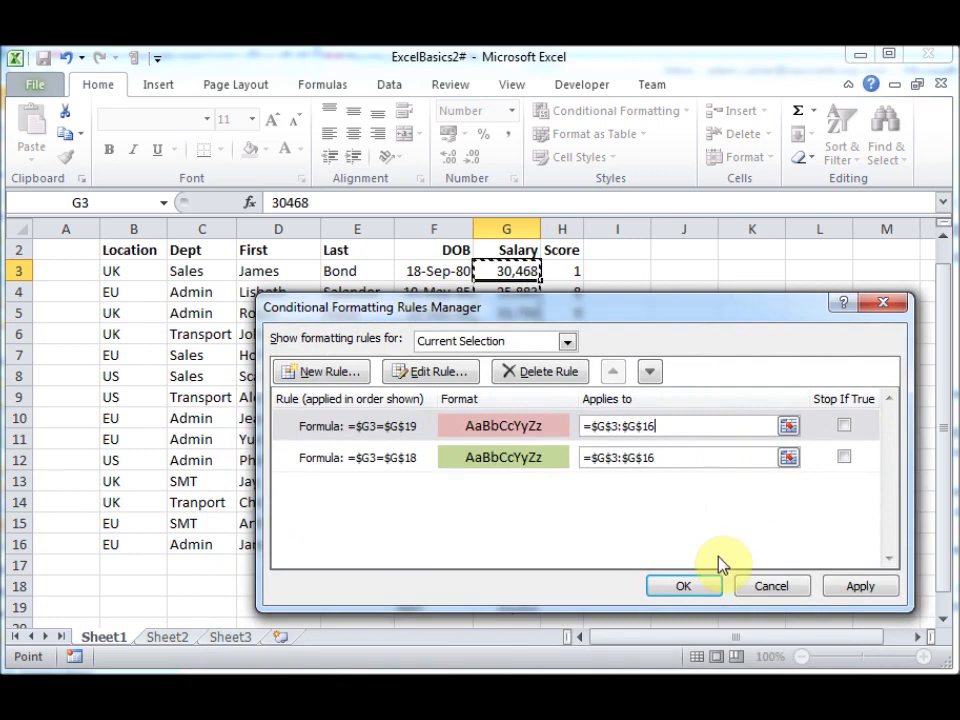
pyautogui.click(700, 583)
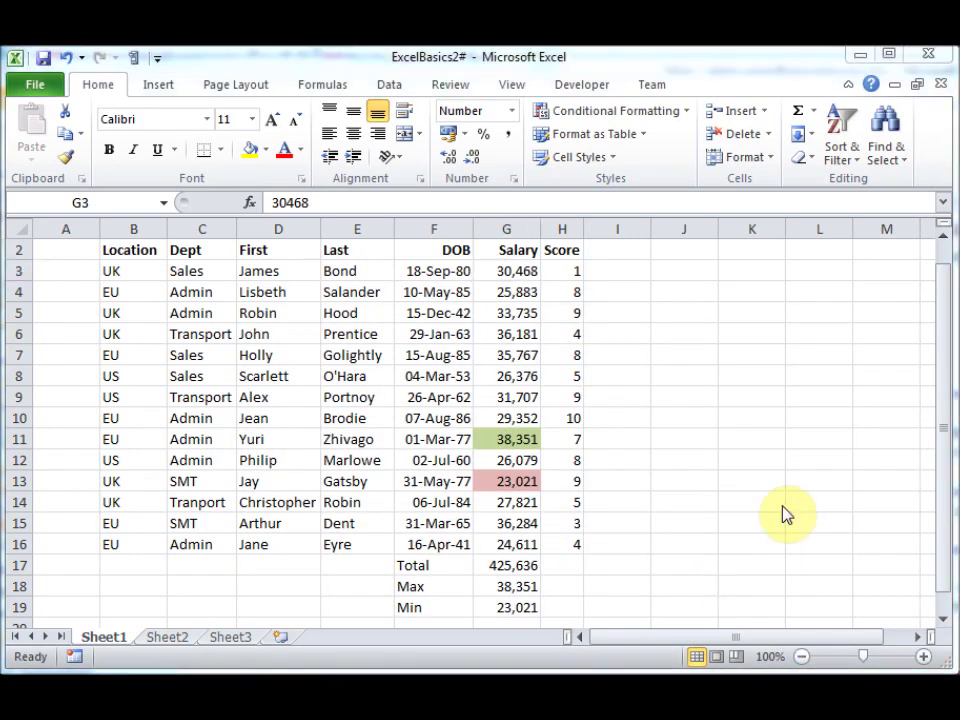
# Step: Test the highlighting by setting the salary in G6 to 99999 and the salary in G9 to 1
pyautogui.press('F2')
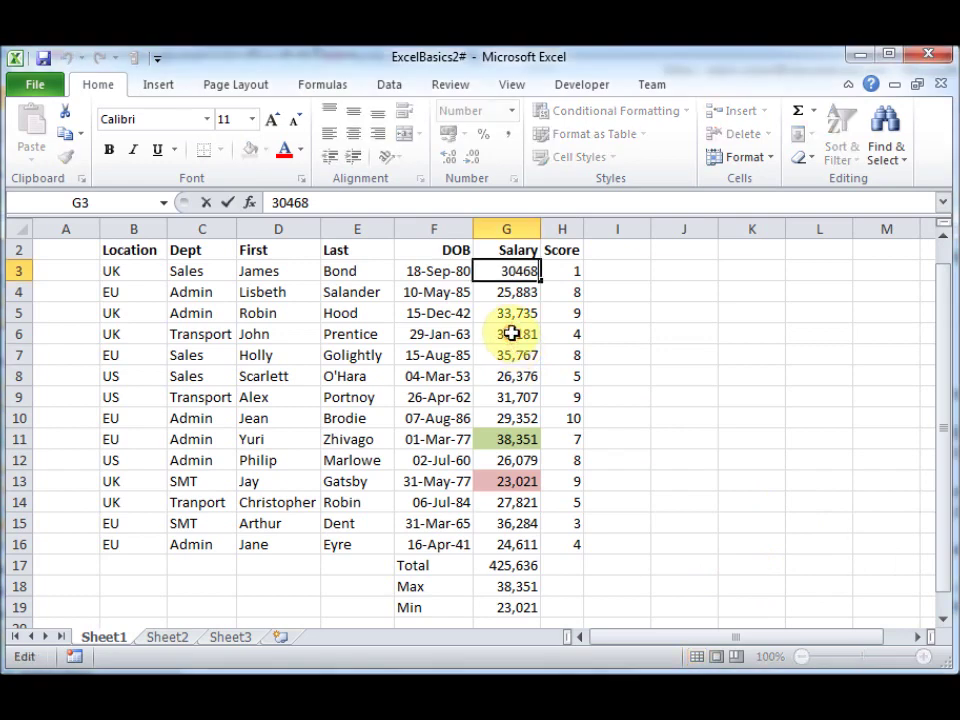
pyautogui.click(511, 333)
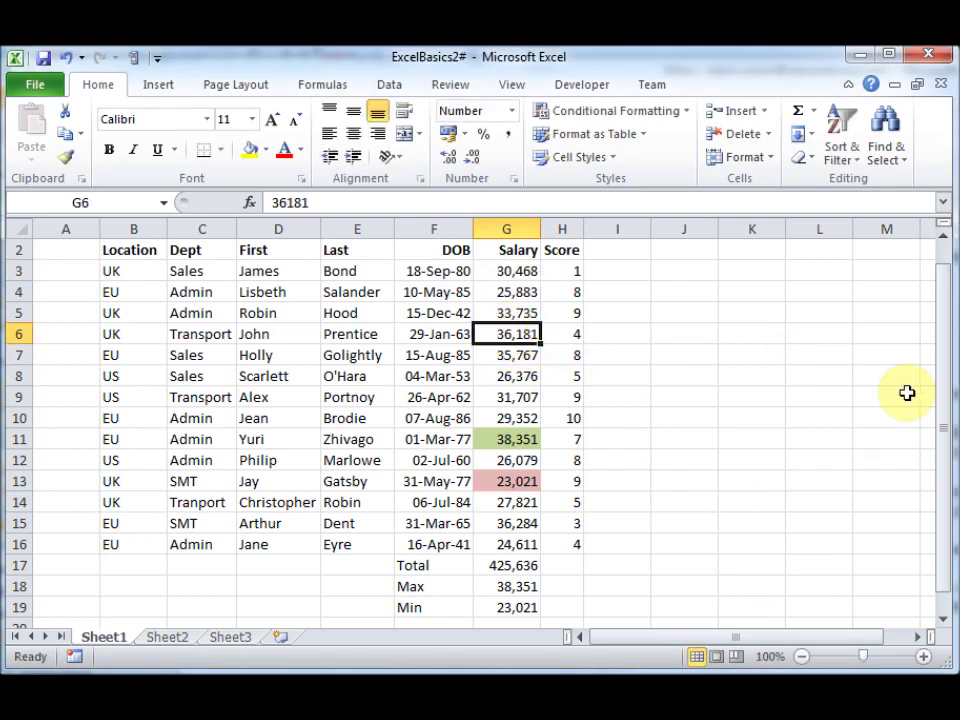
pyautogui.write('99999')
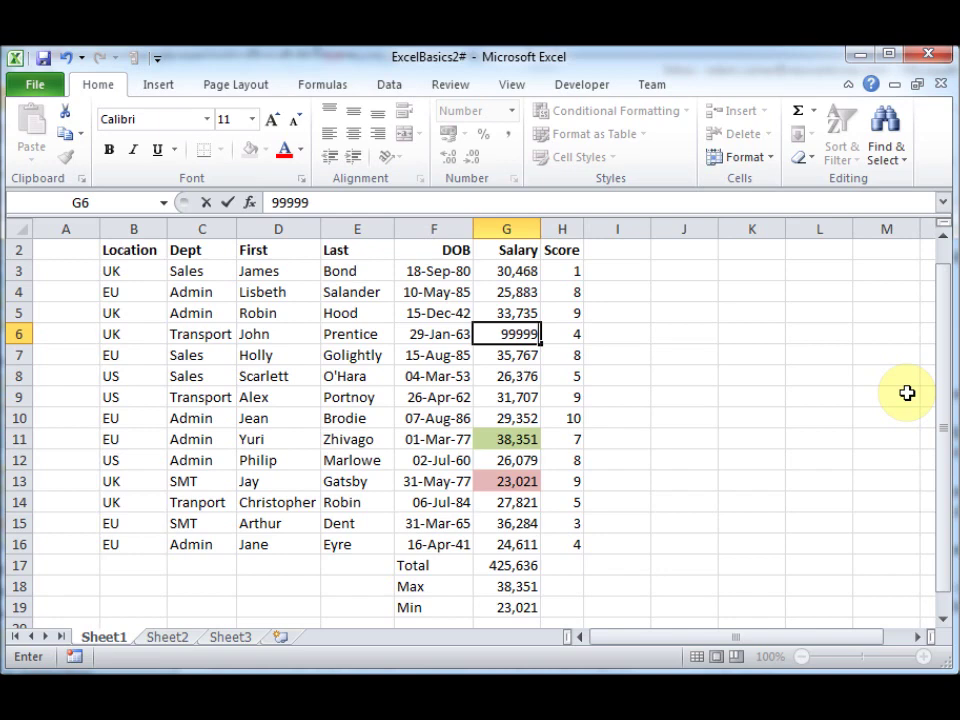
pyautogui.press('Return')
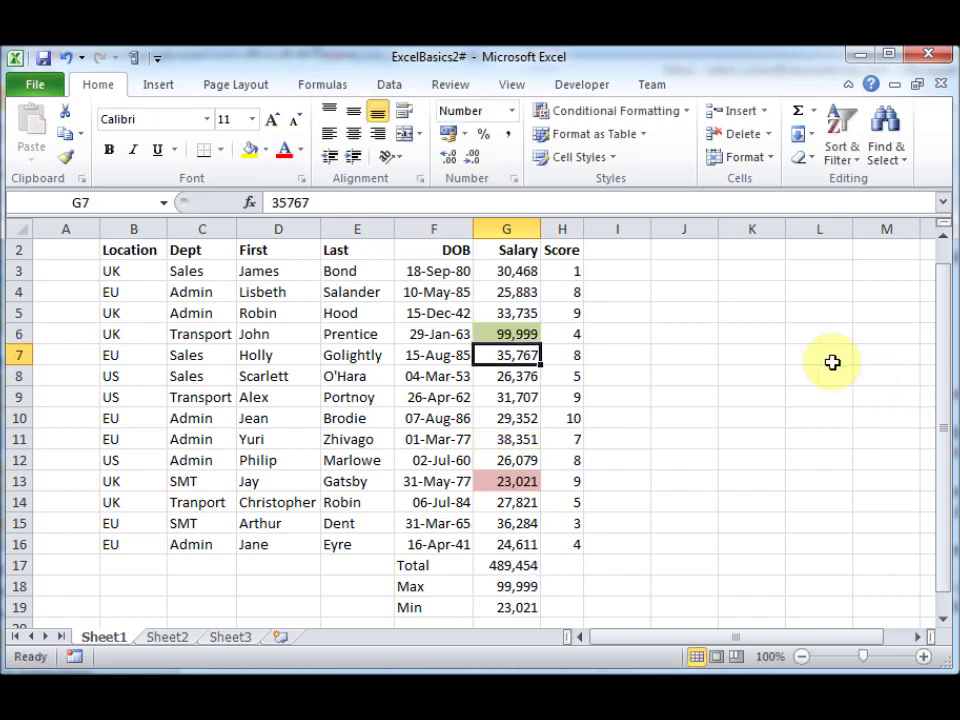
pyautogui.click(522, 397)
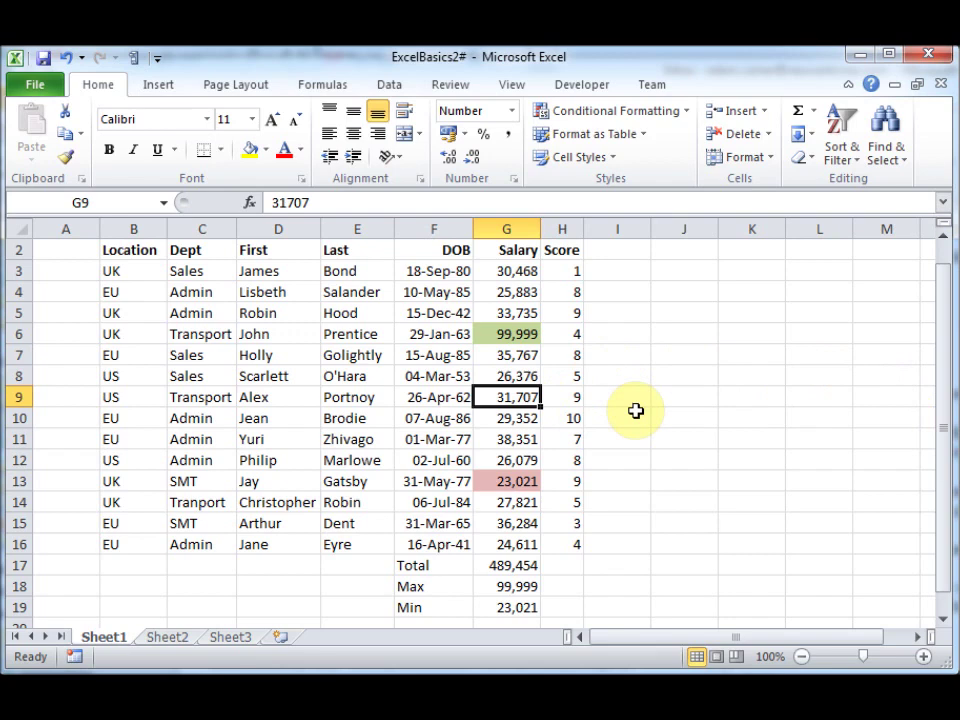
pyautogui.write('1')
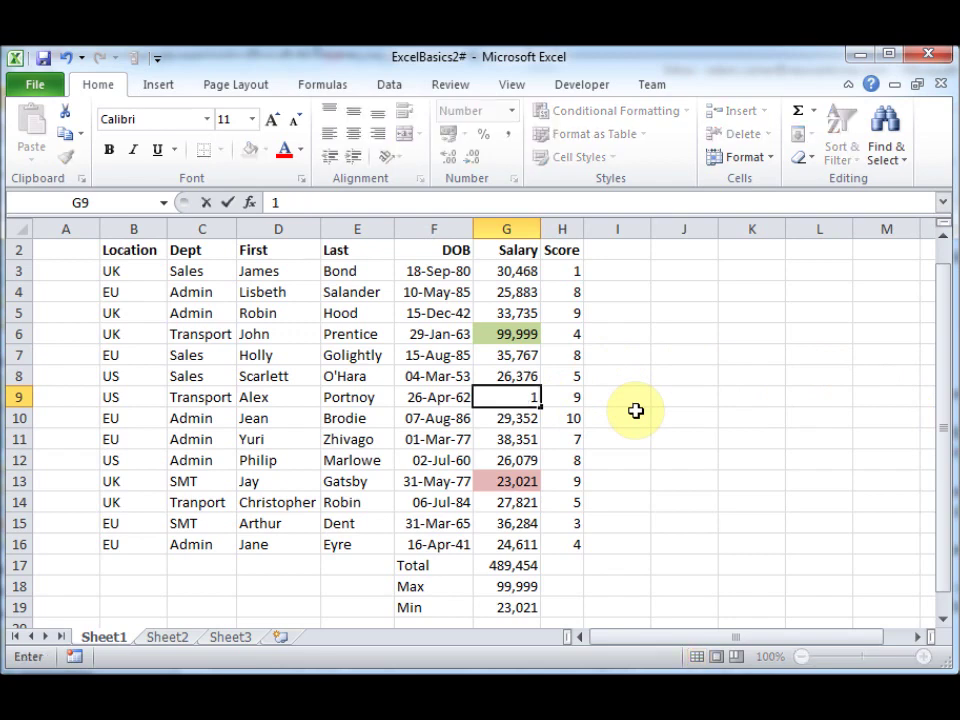
pyautogui.press('Return')
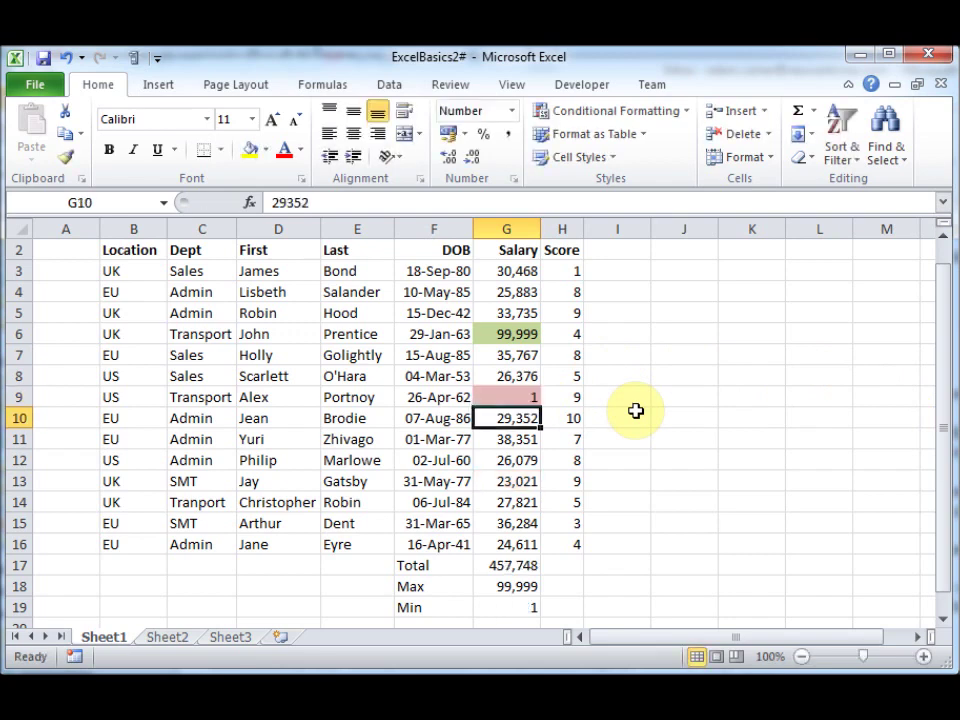
# Step: Undo both test changes to the salaries in G6 and G9
pyautogui.hotkey('ctrl', 'z')
pyautogui.hotkey('ctrl', 'z')
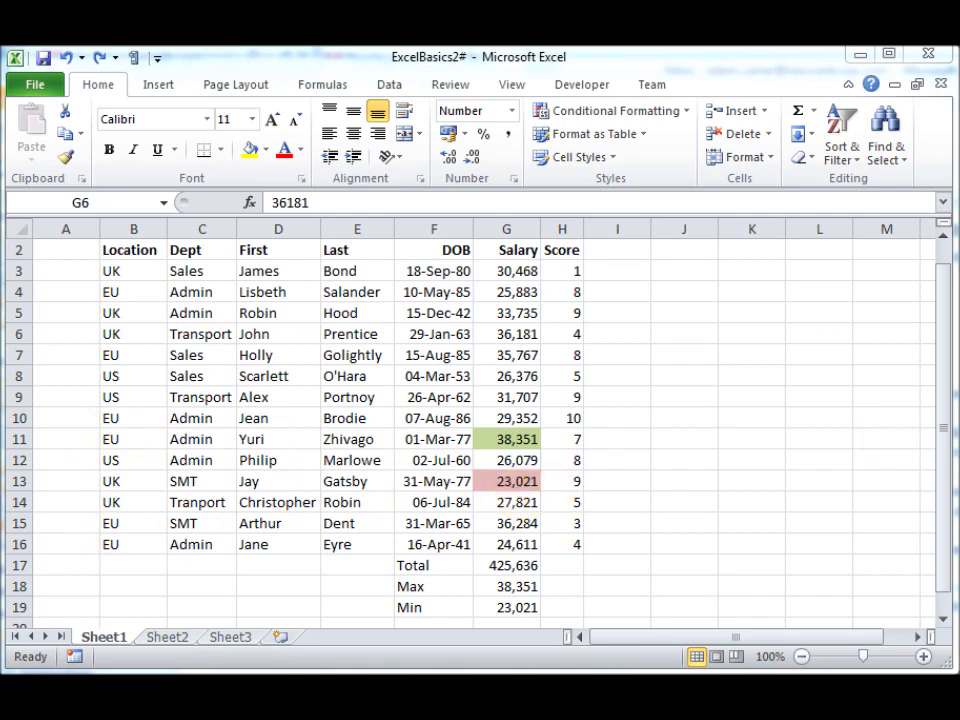
# Step: Change the range of the light red minimum-salary rule to =$B$3:$H$16 so it covers whole rows
pyautogui.click(622, 118)
pyautogui.click(658, 420)
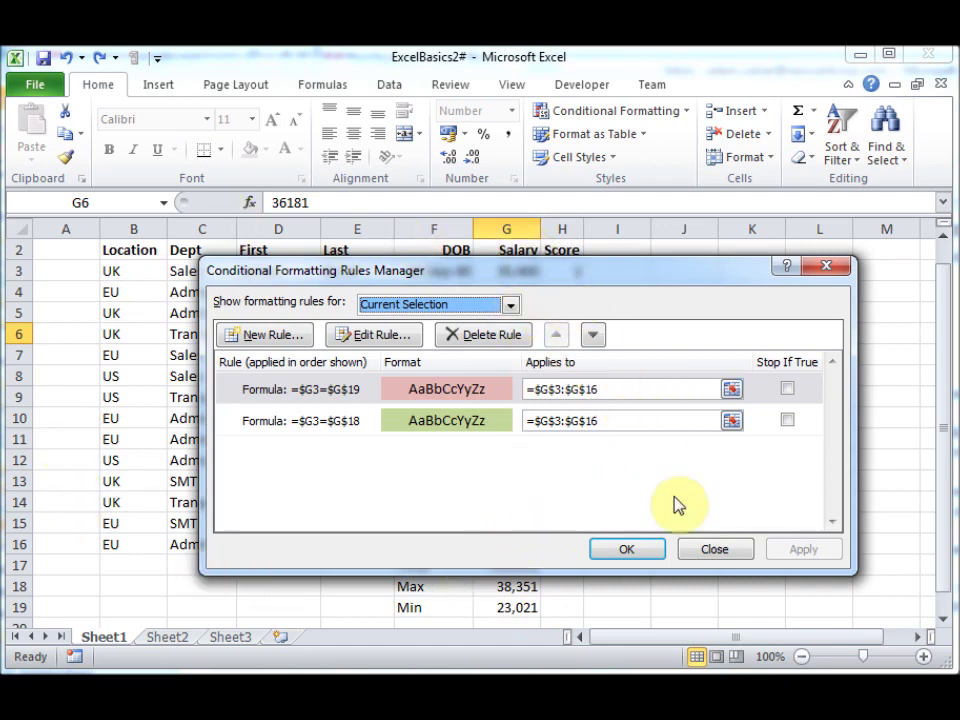
pyautogui.click(733, 391)
pyautogui.click(117, 272)
pyautogui.moveTo(117, 272); pyautogui.dragTo(557, 552)
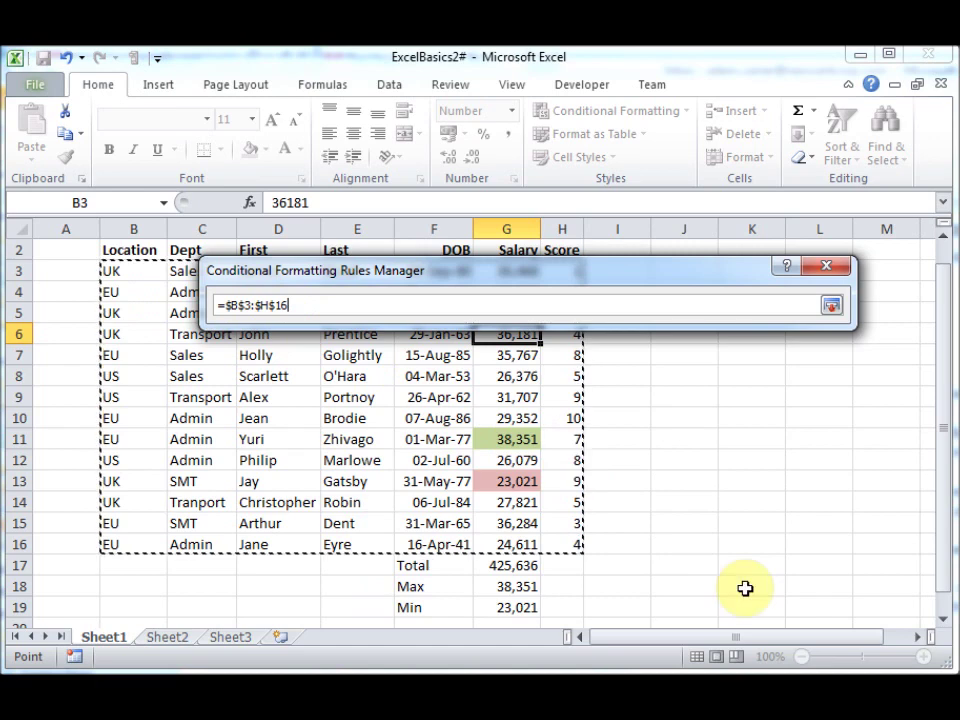
pyautogui.press('Return')
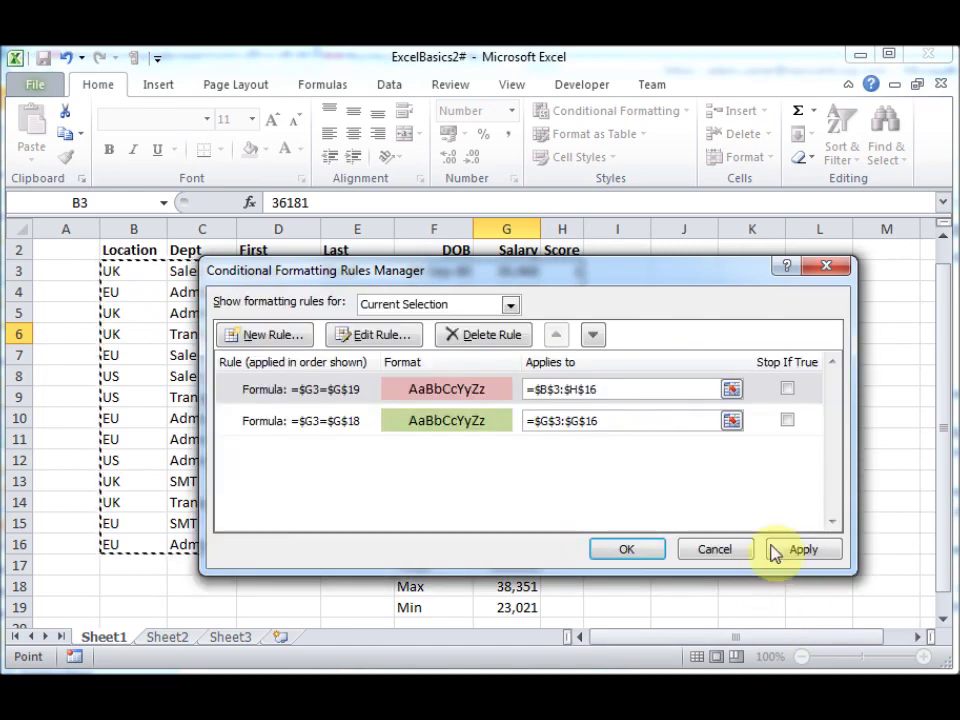
# Step: Change the range of the green maximum-salary rule to =$B$3:$H$16 and apply the rule changes
pyautogui.click(637, 420)
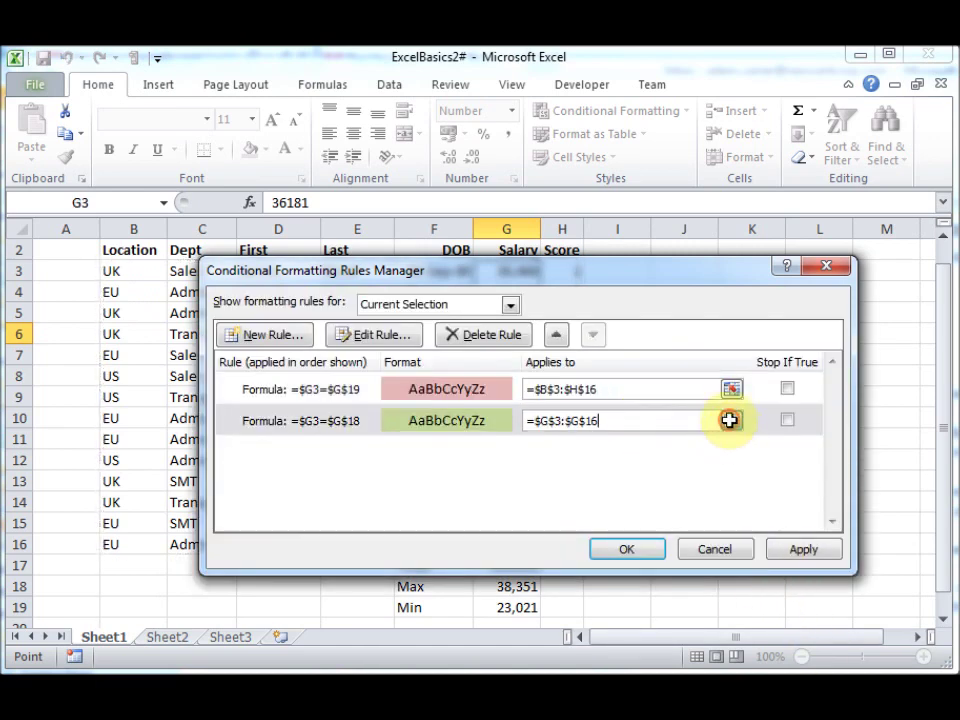
pyautogui.click(729, 420)
pyautogui.moveTo(133, 270); pyautogui.dragTo(570, 542)
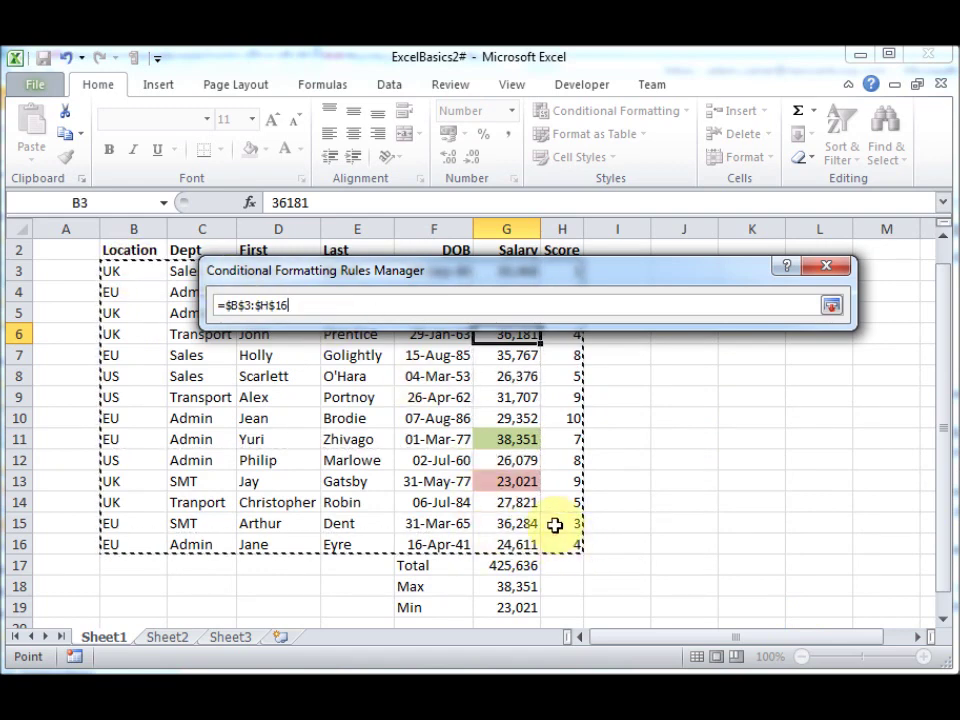
pyautogui.press('Return')
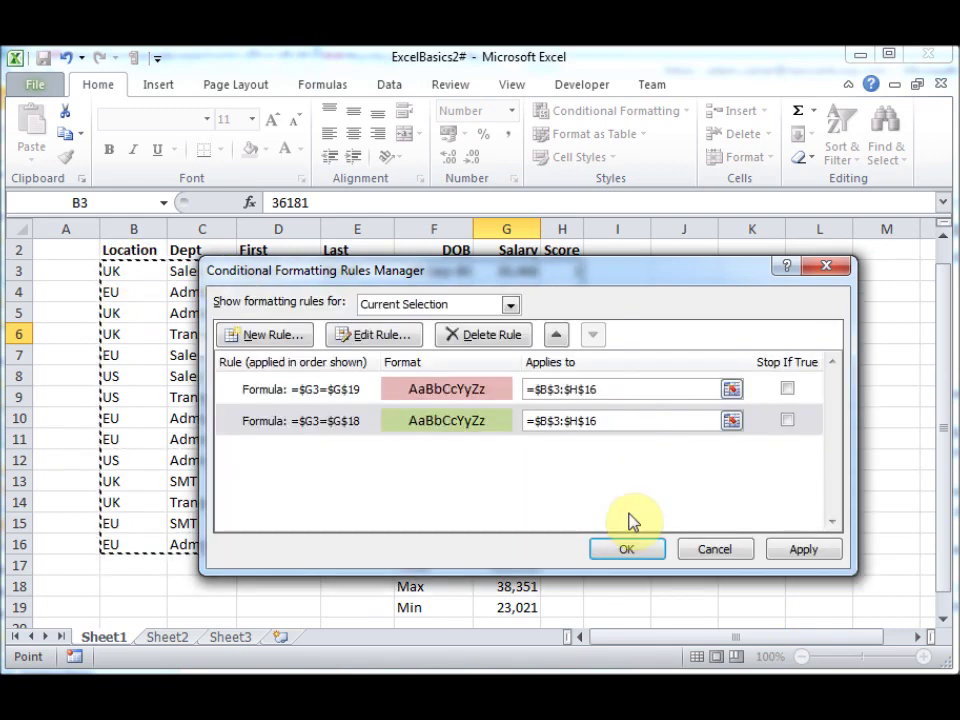
pyautogui.click(642, 549)
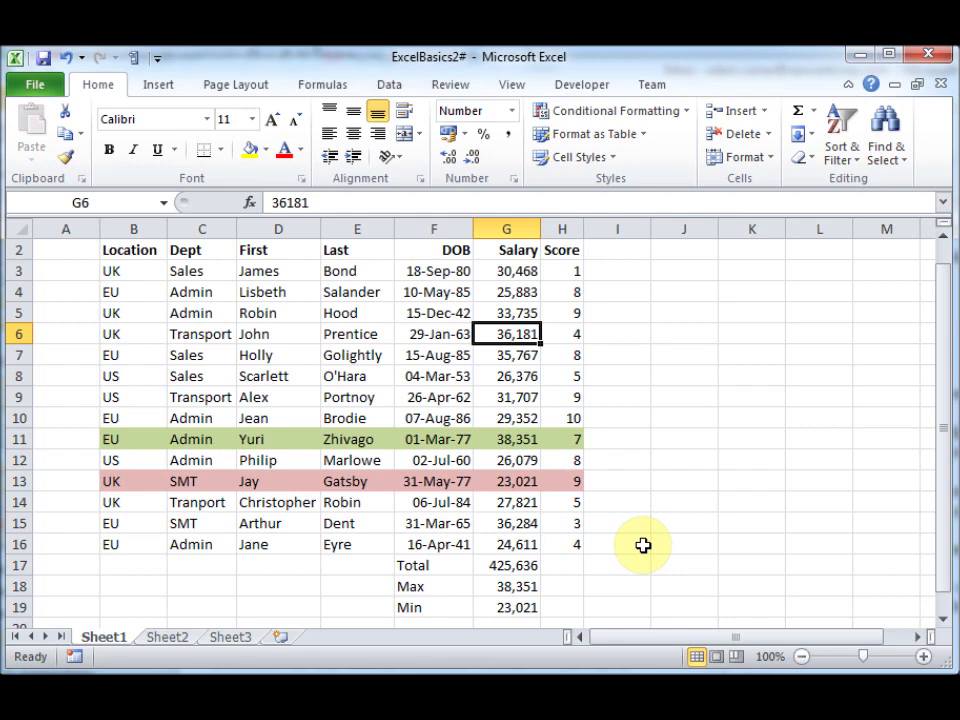
# Step: Start a new conditional formatting rule for B3 that uses a formula to determine which cells to format
pyautogui.click(509, 271)
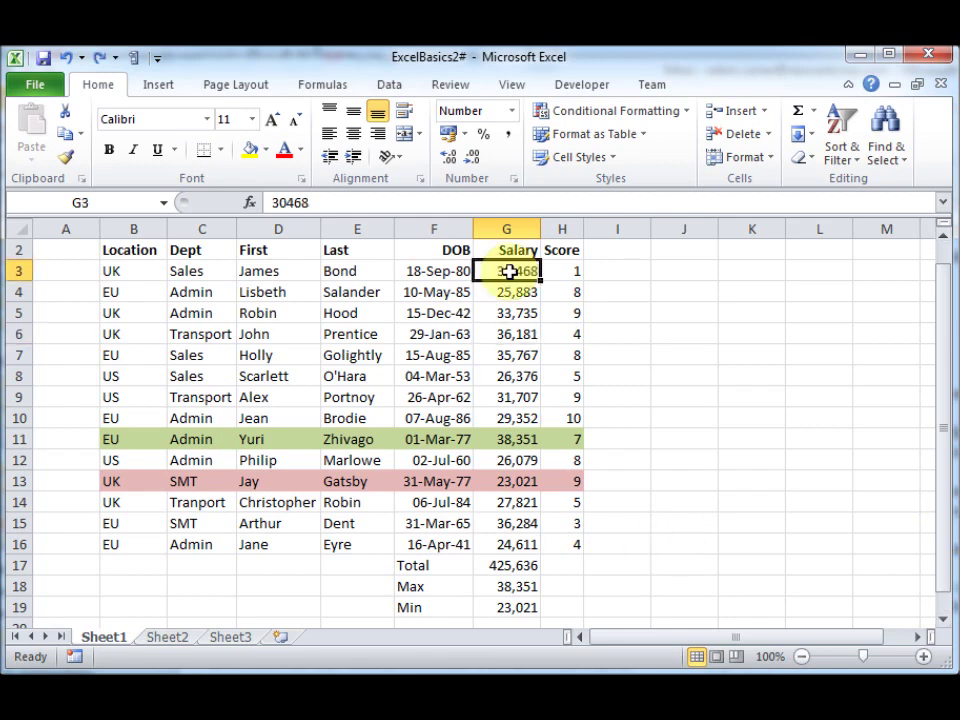
pyautogui.click(129, 271)
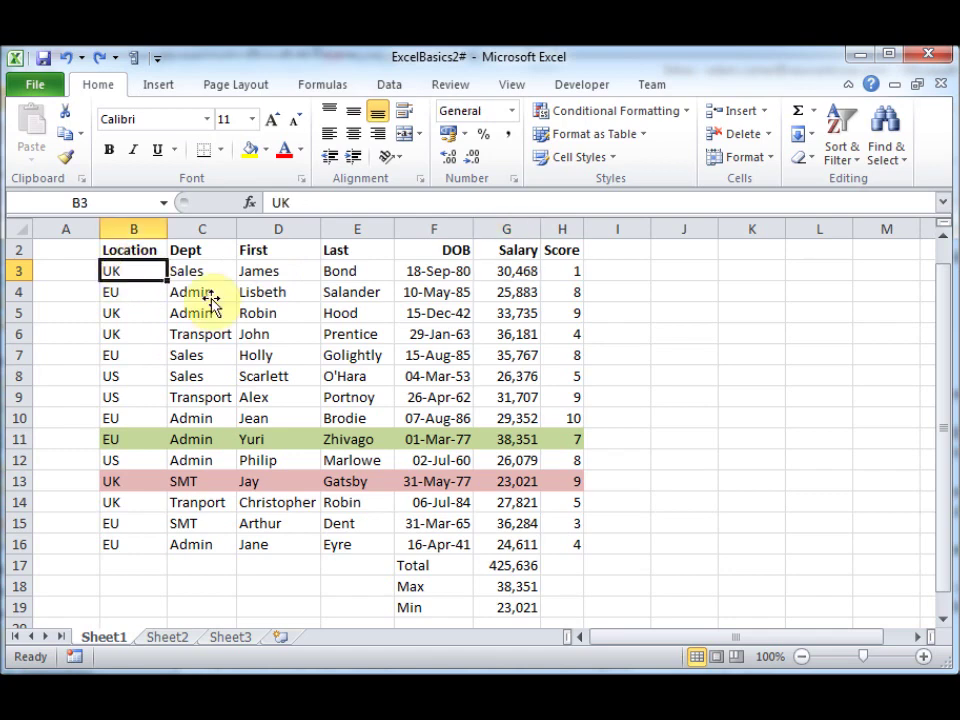
pyautogui.click(686, 112)
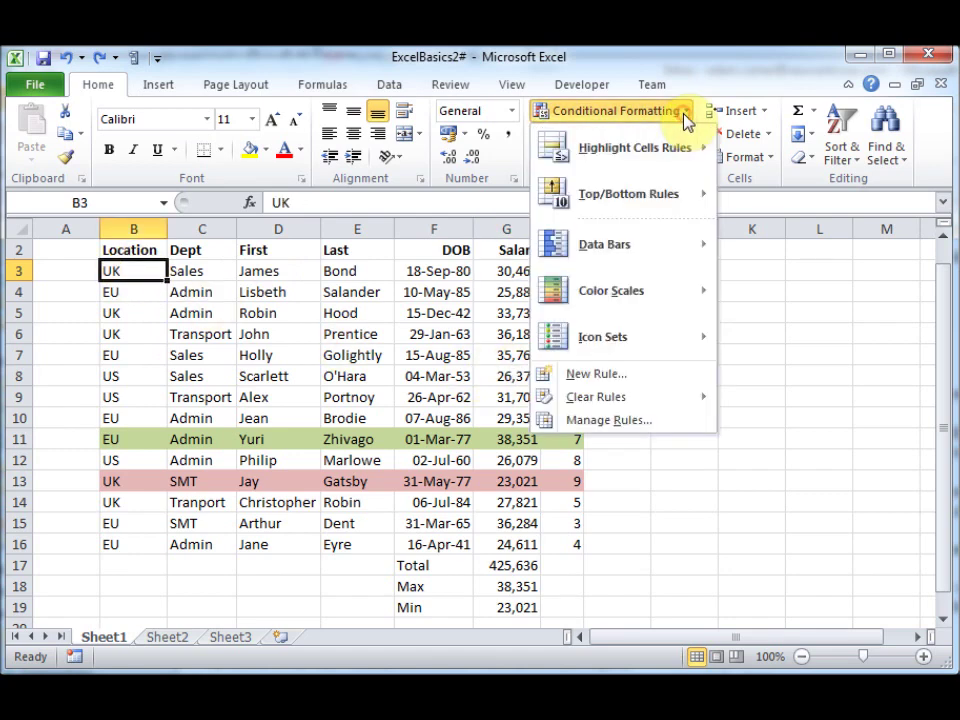
pyautogui.click(640, 422)
pyautogui.click(245, 403)
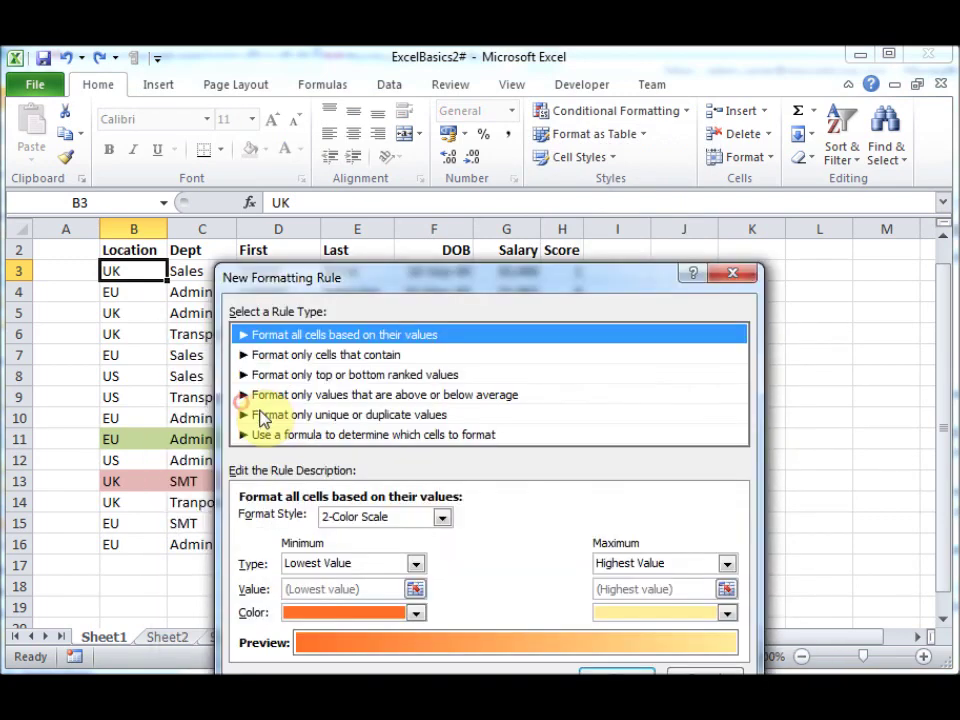
pyautogui.click(424, 436)
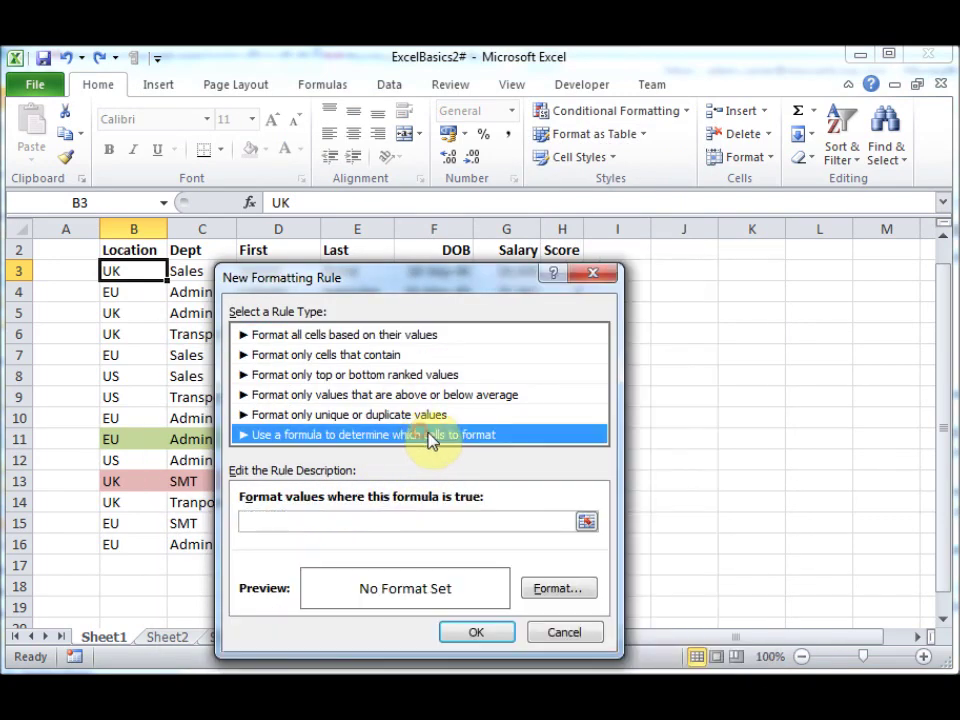
# Step: Enter =$B3="UK" as the new rule's formula, with column B absolute and the row relative
pyautogui.click(587, 523)
pyautogui.click(137, 278)
pyautogui.write('=')
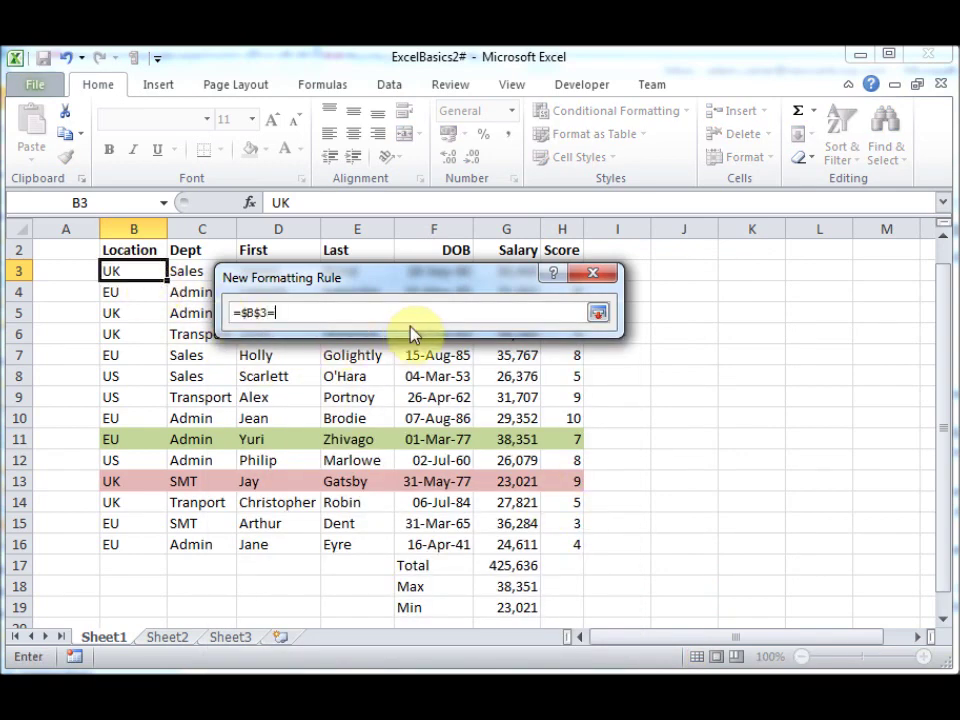
pyautogui.write('"UK"')
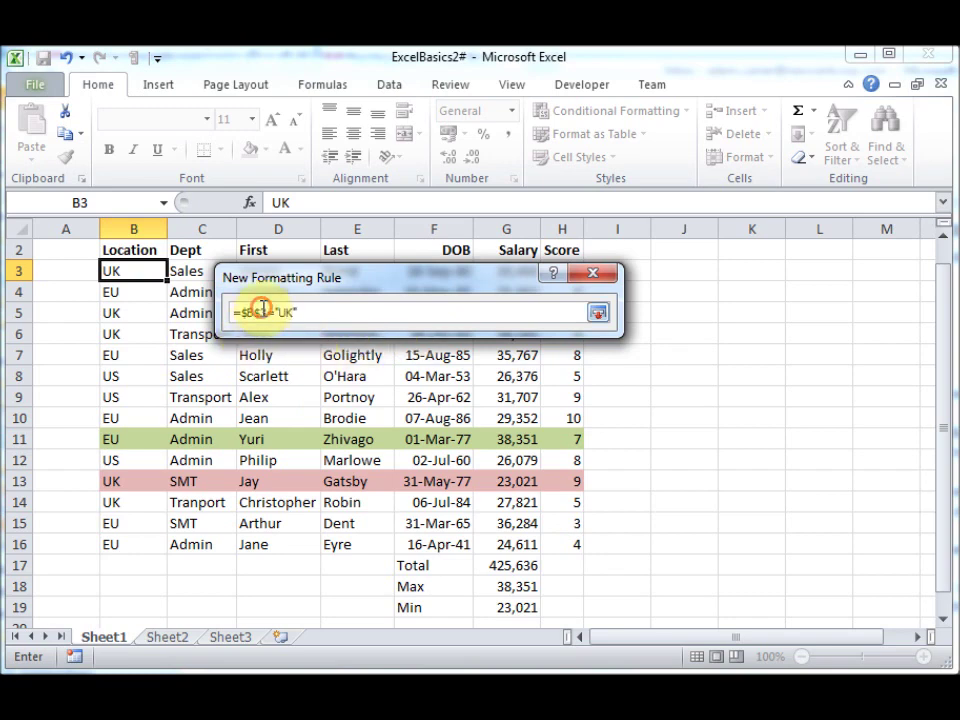
pyautogui.press('BackSpace')
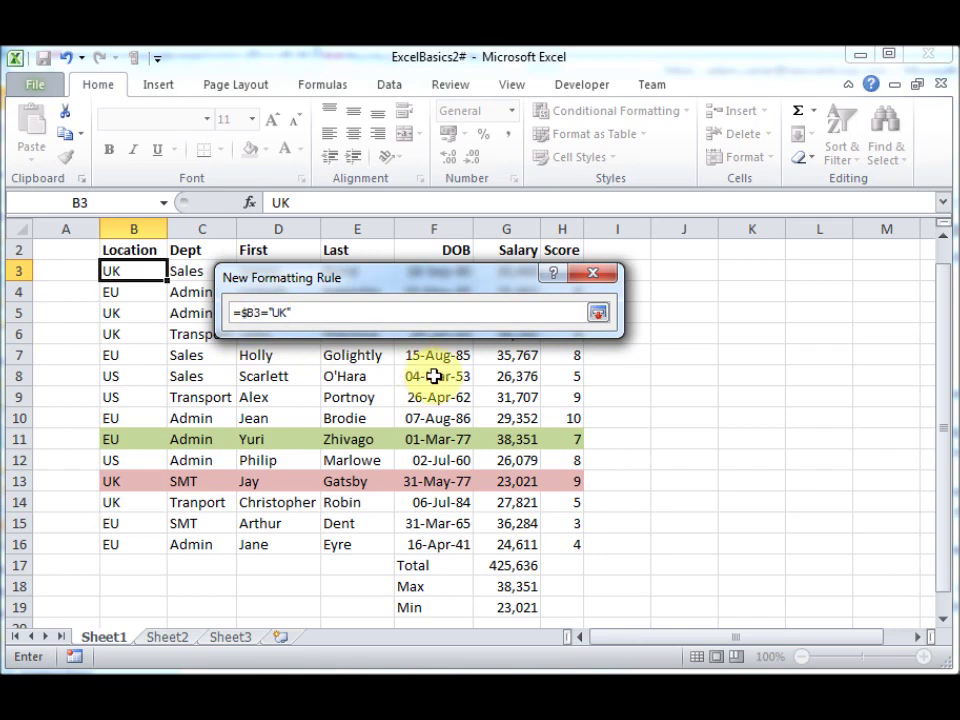
pyautogui.press('Return')
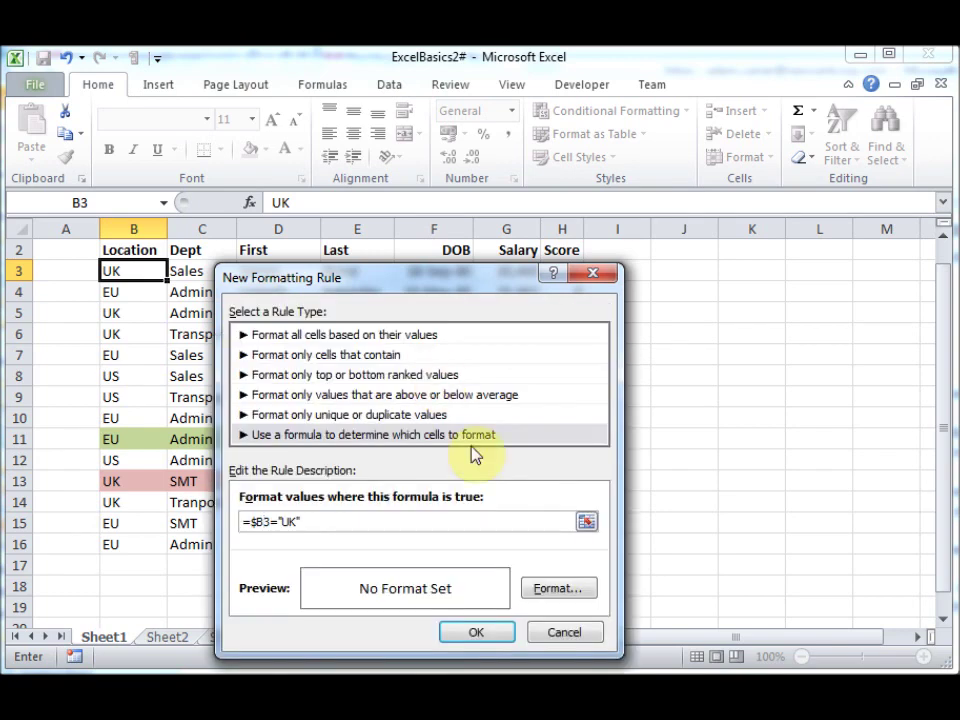
# Step: Give the UK location rule a tan background fill and confirm the new rule
pyautogui.click(562, 588)
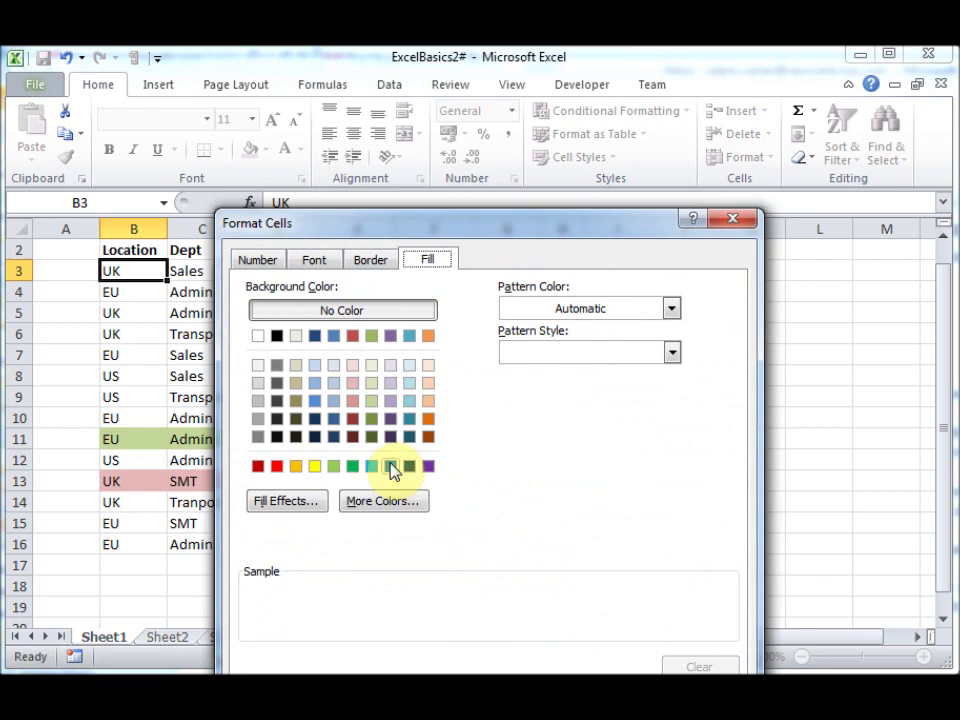
pyautogui.click(295, 384)
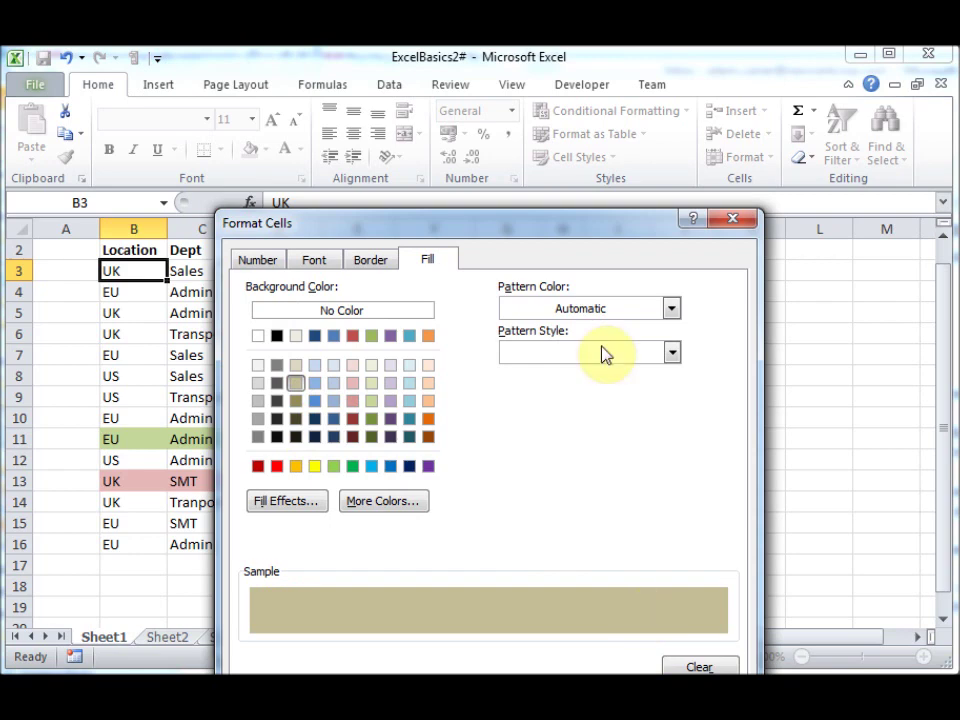
pyautogui.moveTo(534, 228); pyautogui.dragTo(581, 156)
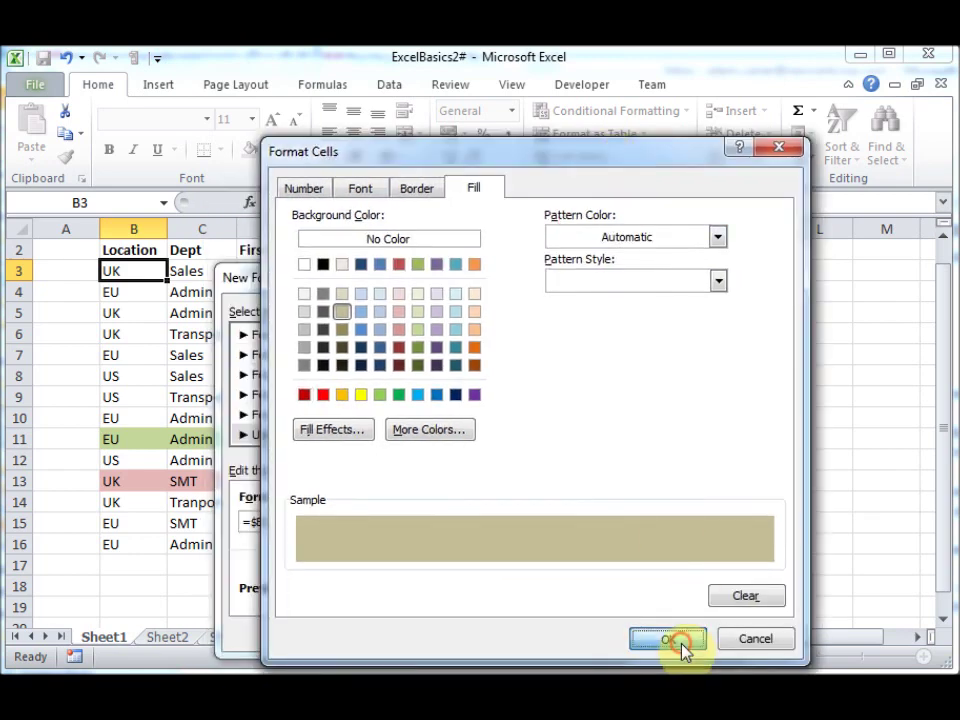
pyautogui.click(677, 640)
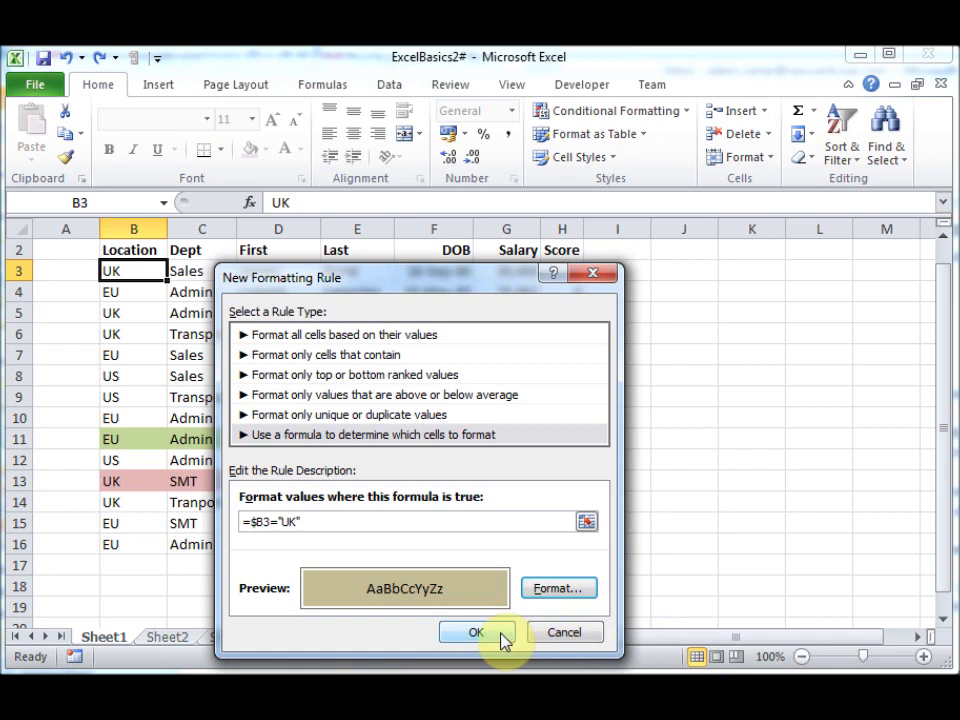
pyautogui.click(503, 640)
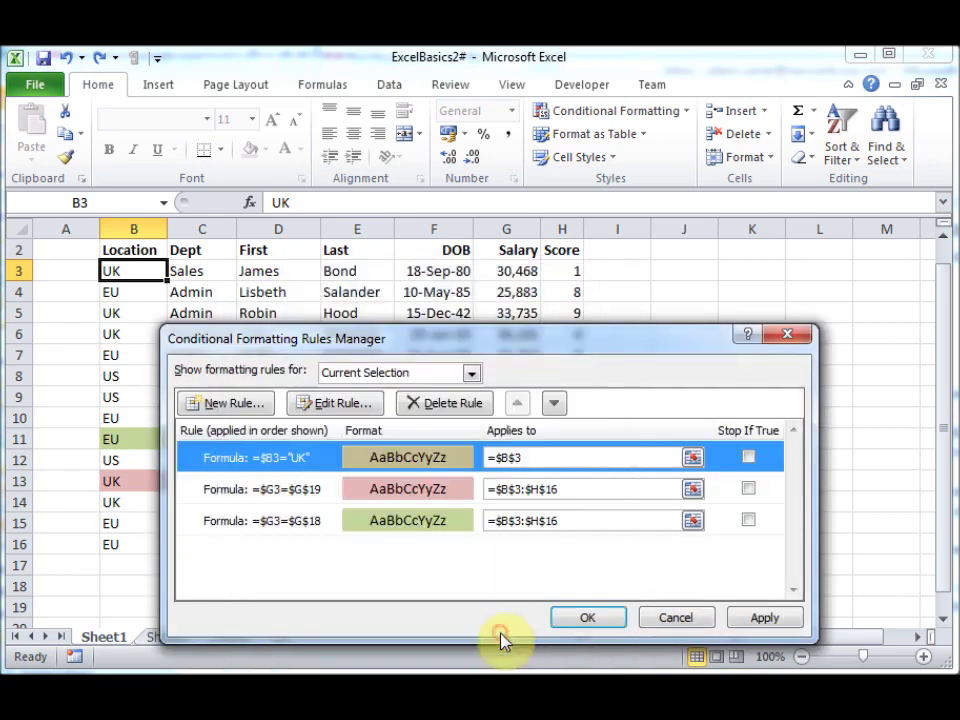
# Step: Change the range of the tan UK rule to =$B$3:$H$16 so it covers whole rows, and apply the rules
pyautogui.click(693, 460)
pyautogui.moveTo(135, 268); pyautogui.dragTo(557, 542)
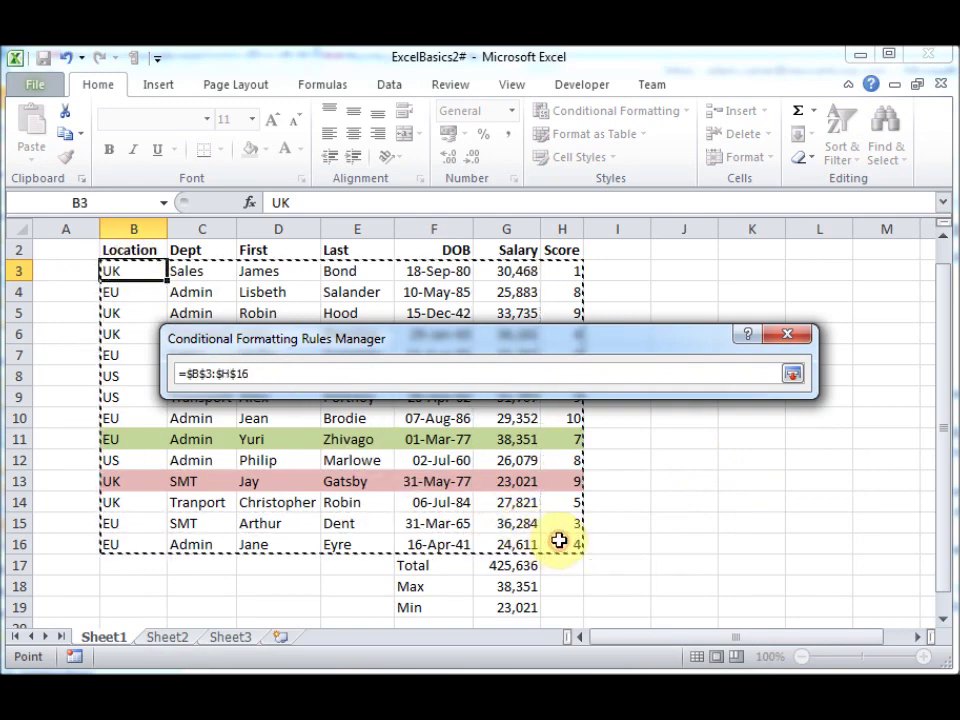
pyautogui.press('Return')
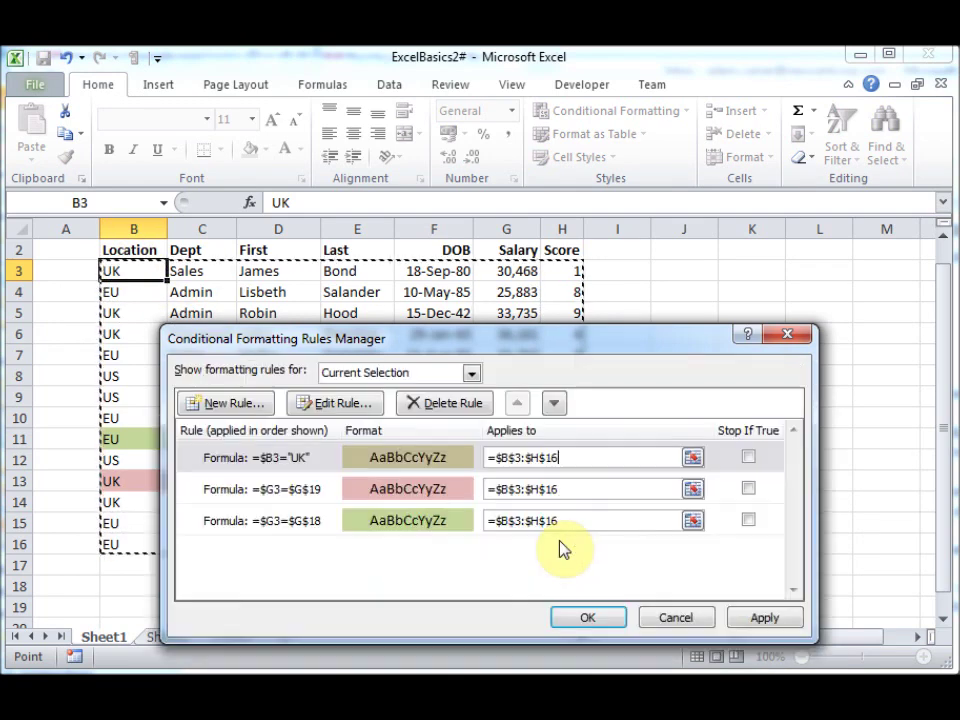
pyautogui.click(588, 618)
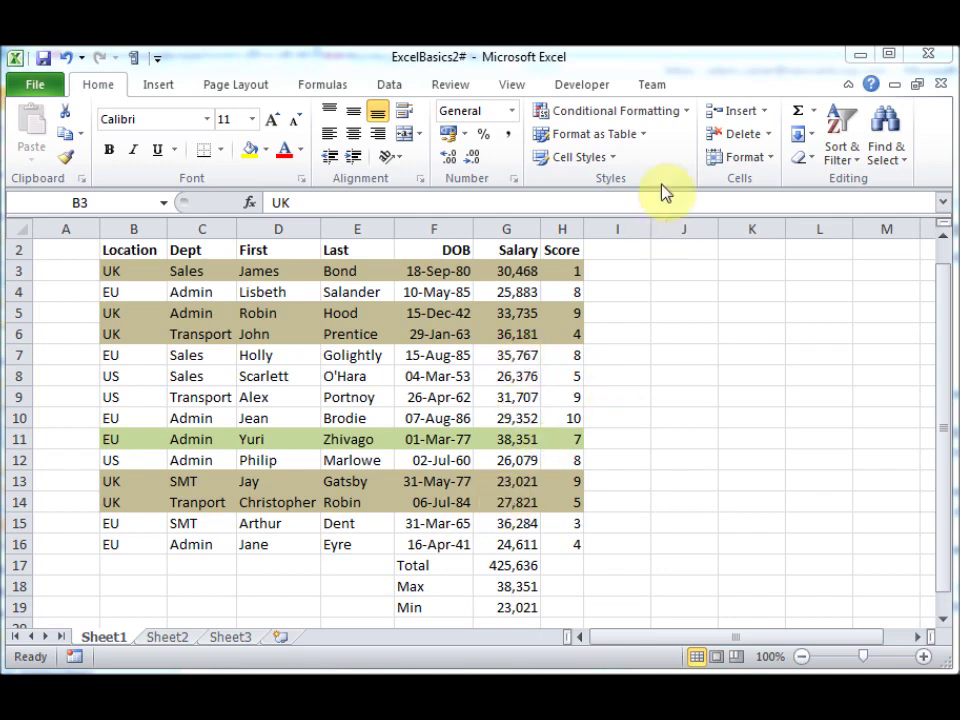
# Step: Move the =$B3="UK" rule below both salary rules in the conditional formatting order and apply the new priority
pyautogui.click(686, 112)
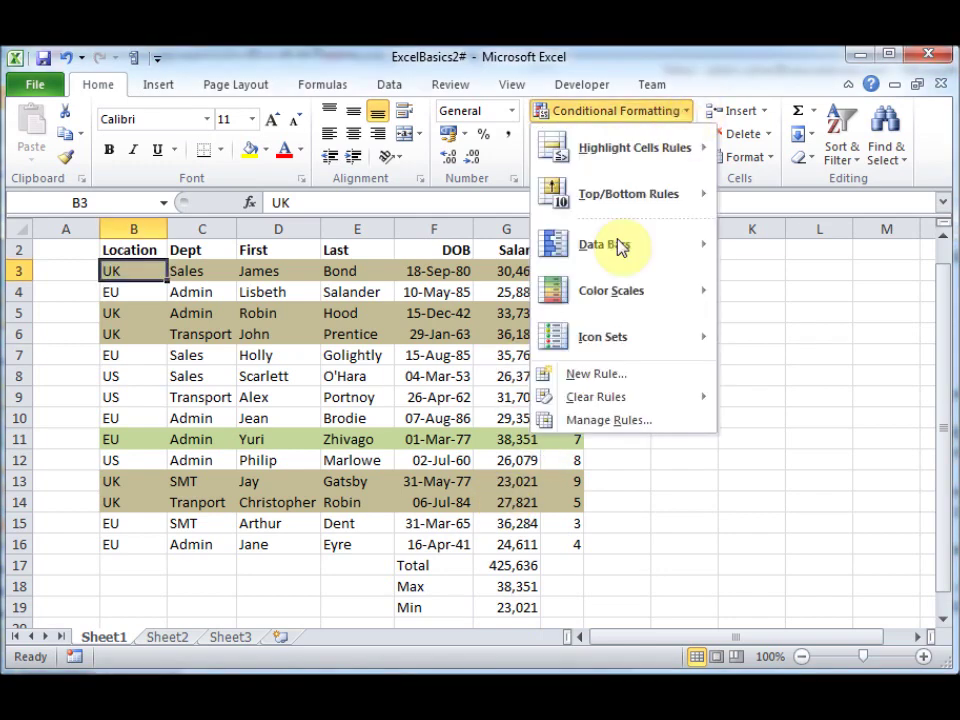
pyautogui.click(600, 420)
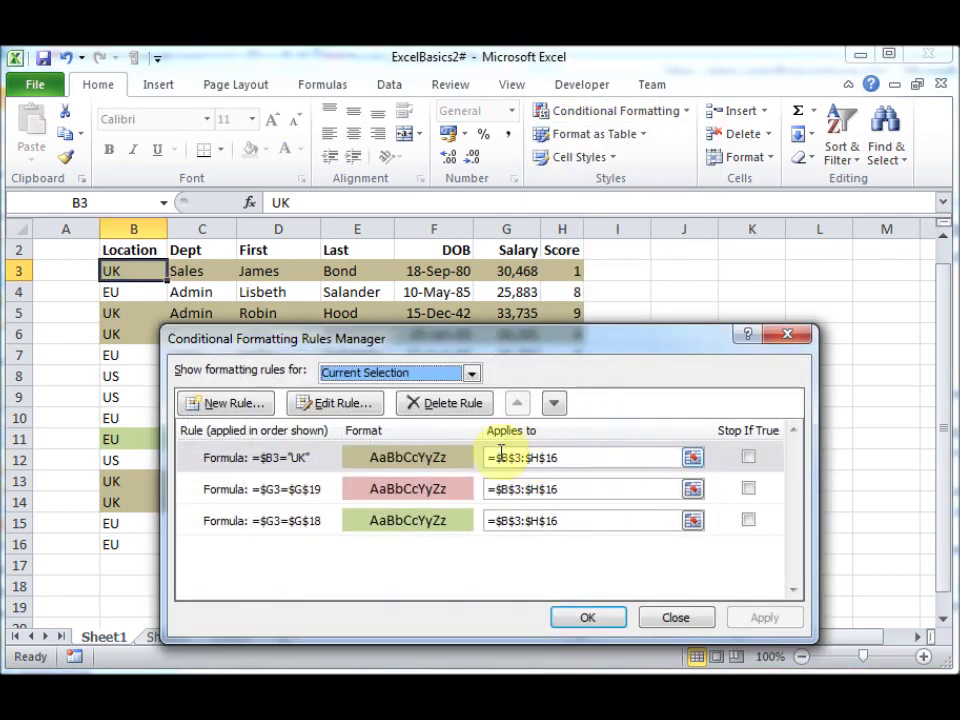
pyautogui.click(447, 459)
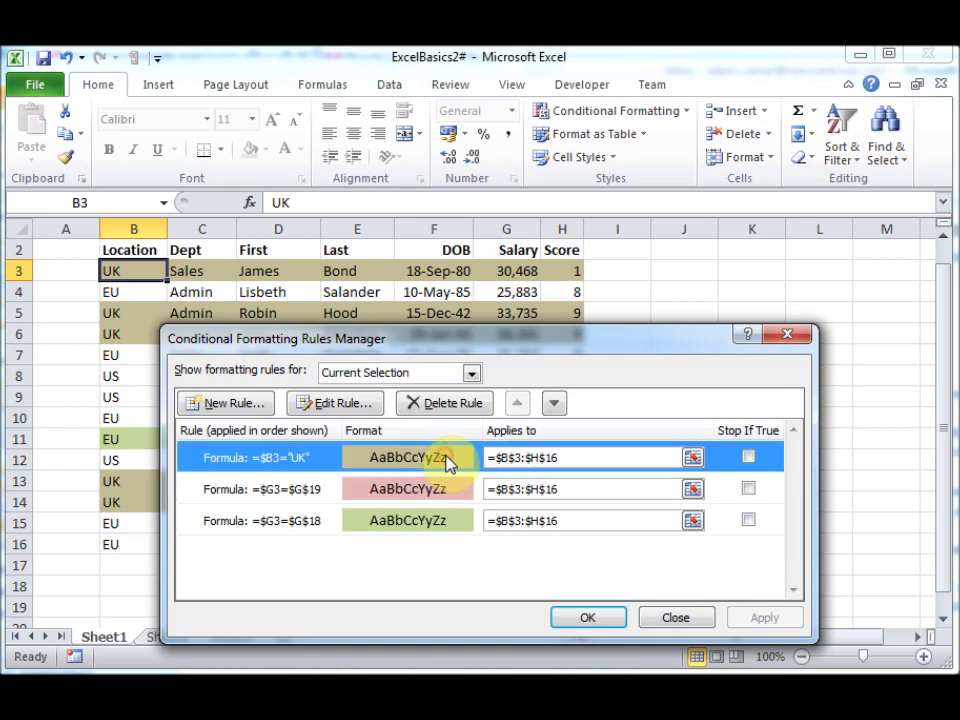
pyautogui.click(555, 406)
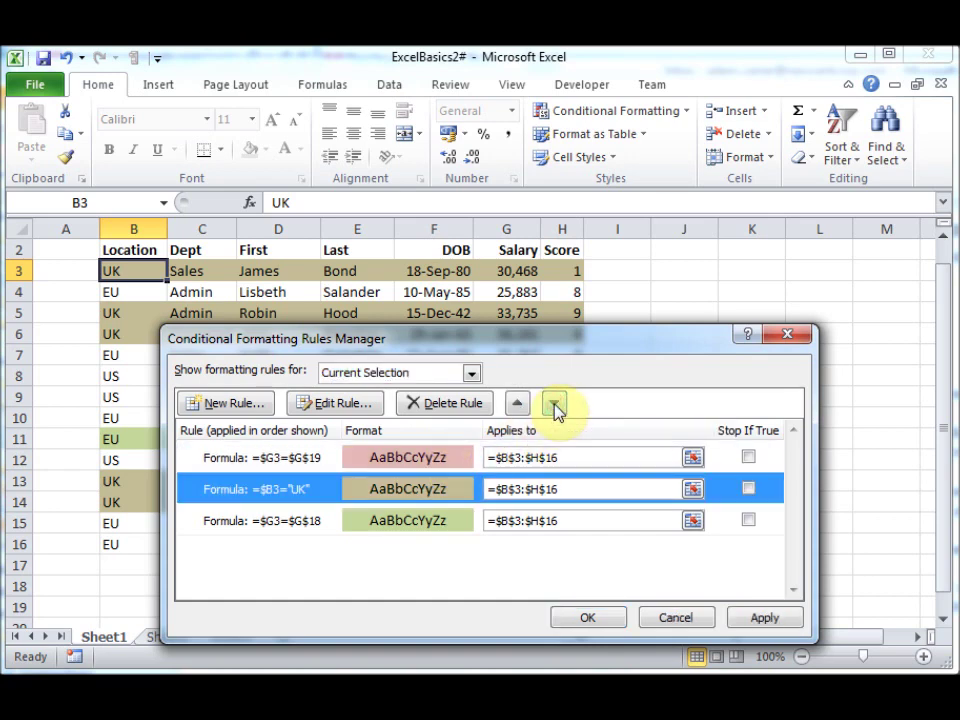
pyautogui.click(555, 405)
pyautogui.click(598, 620)
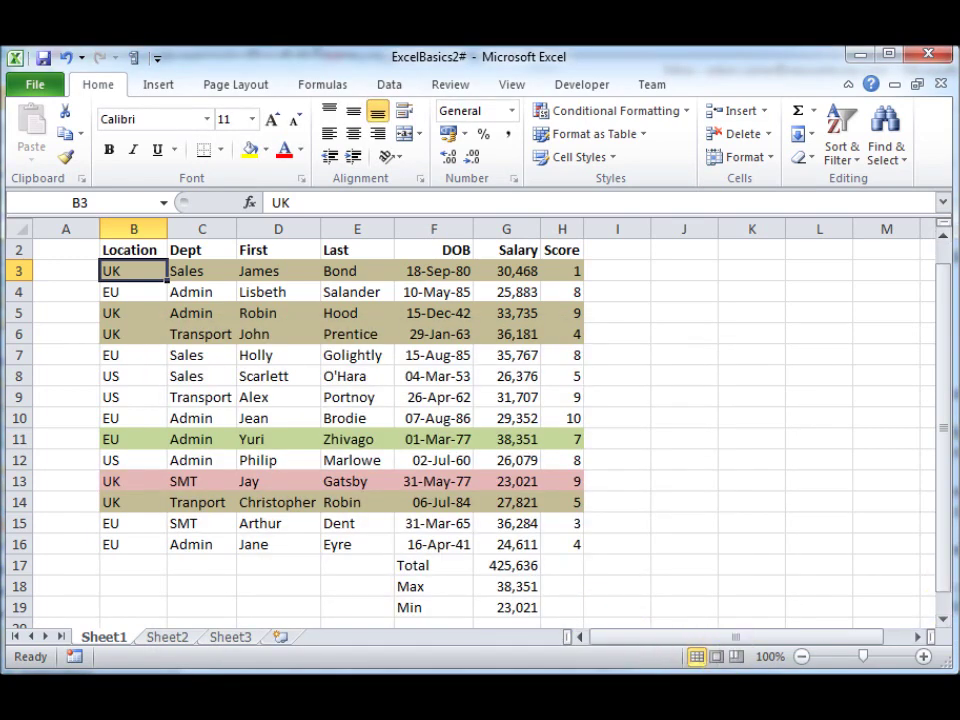
pyautogui.click(592, 292)
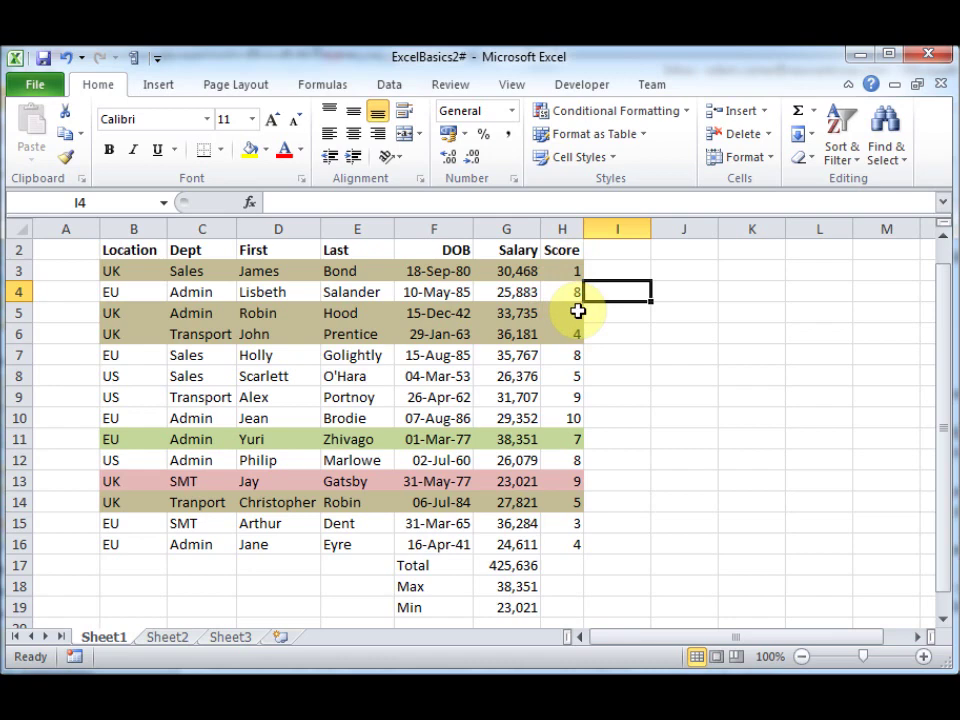
# Step: Apply the Green-Yellow-Red color scale to the Score values in H3:H16
pyautogui.click(561, 271)
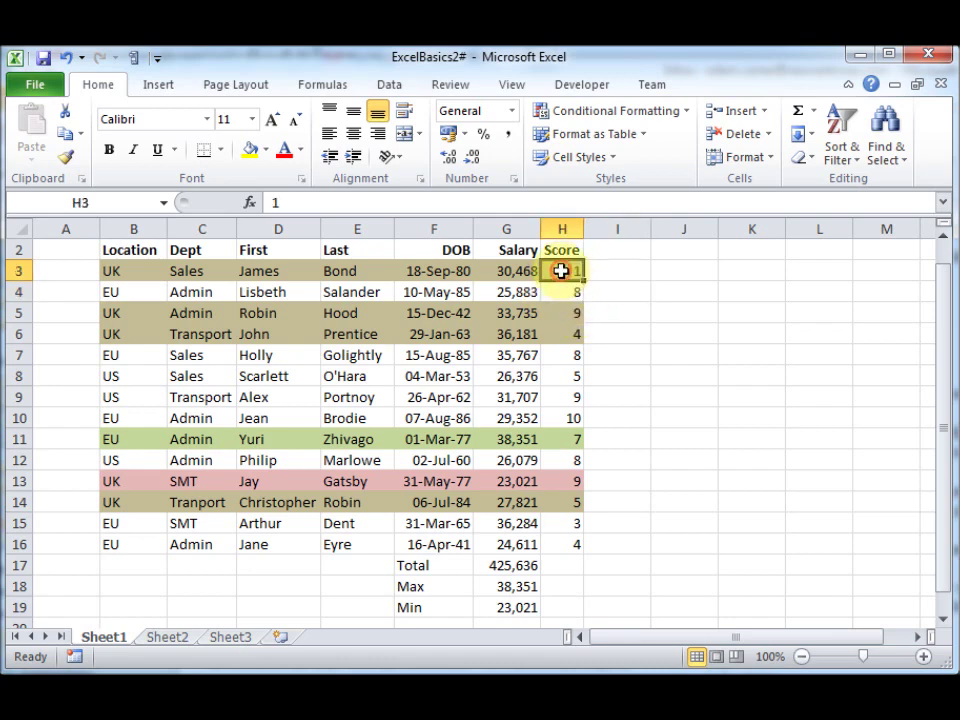
pyautogui.moveTo(561, 271); pyautogui.dragTo(564, 540)
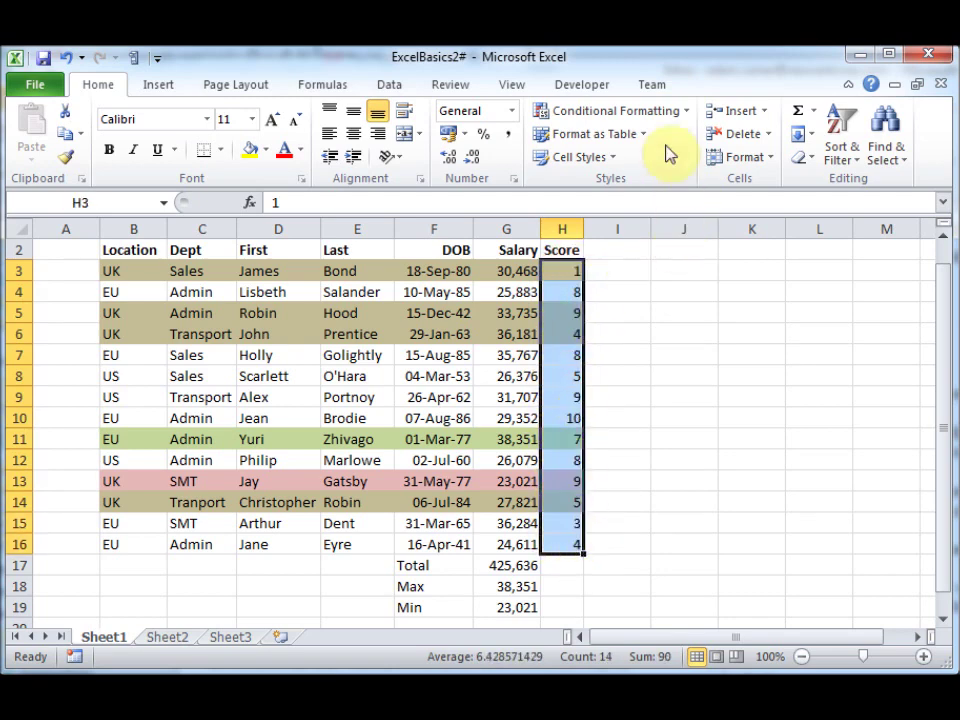
pyautogui.click(686, 116)
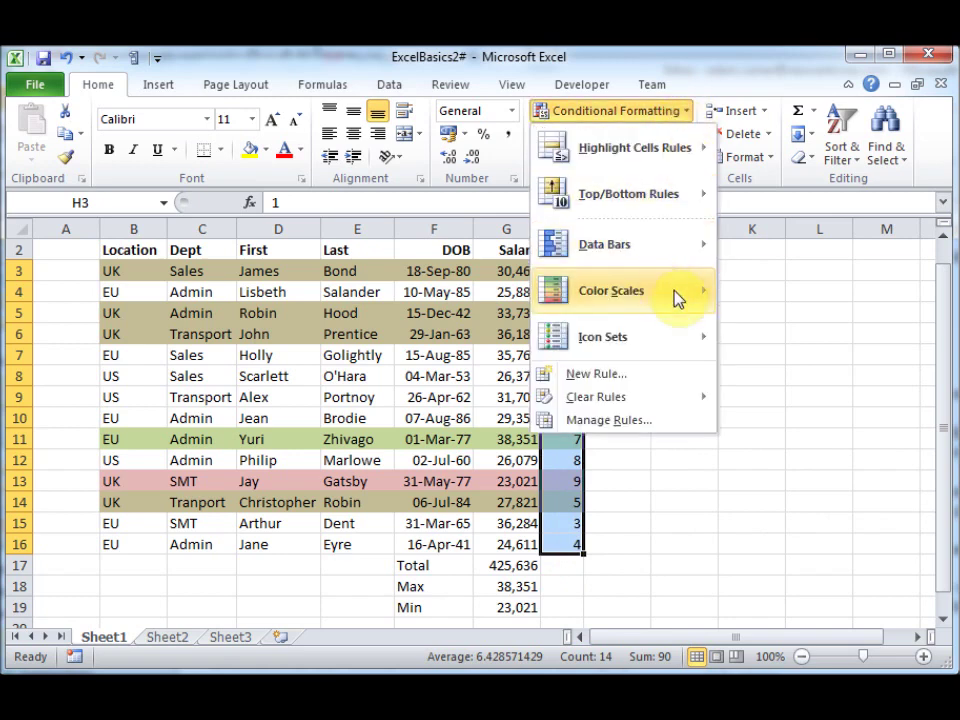
pyautogui.moveTo(683, 300)
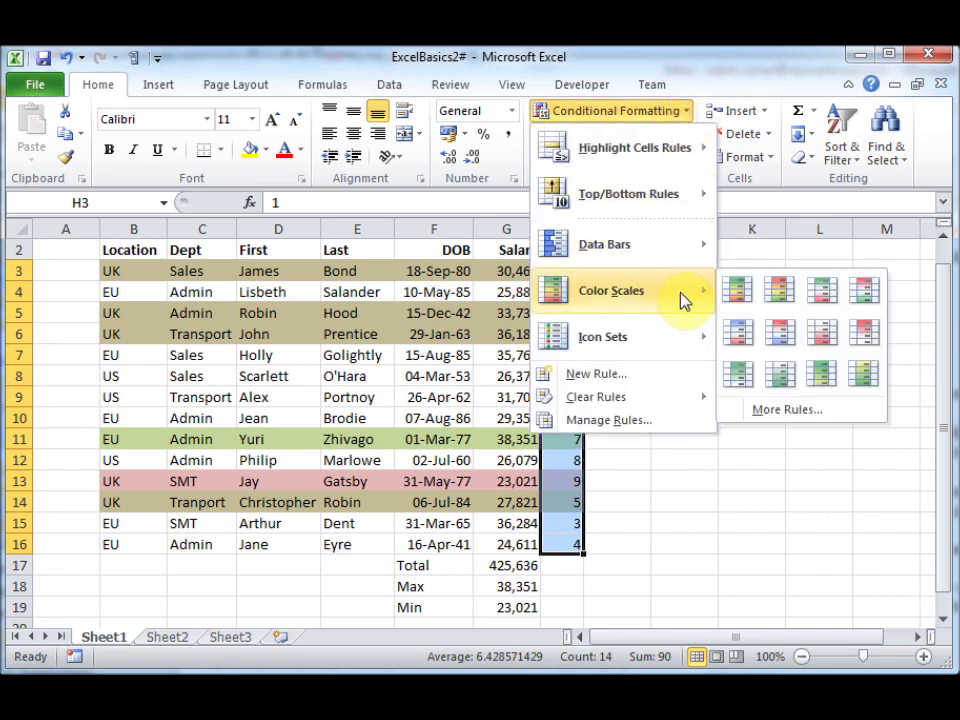
pyautogui.click(739, 290)
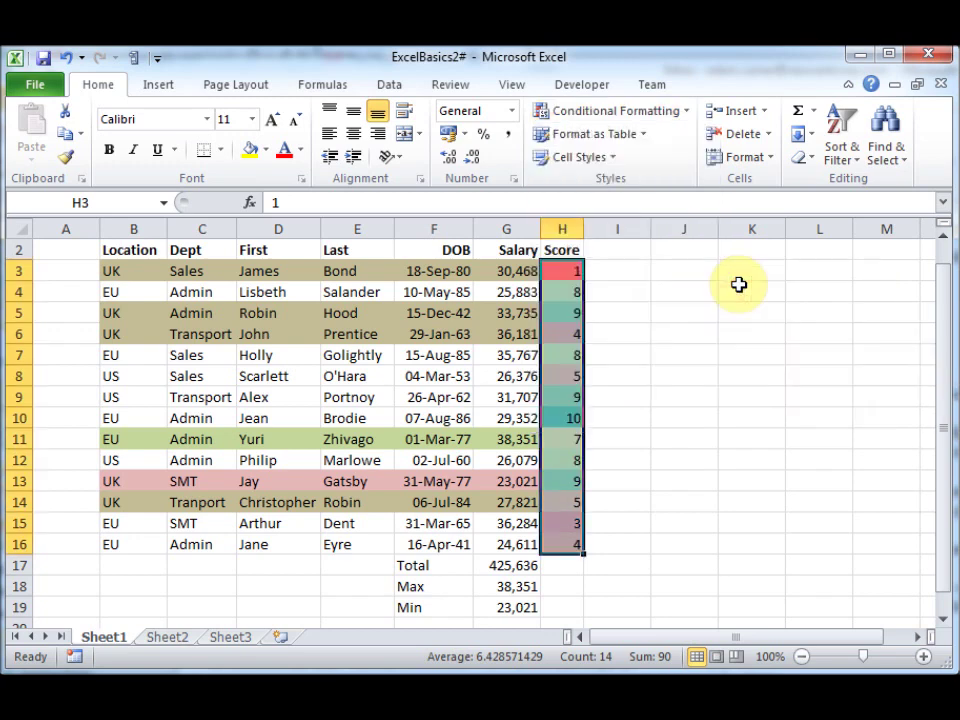
pyautogui.click(625, 292)
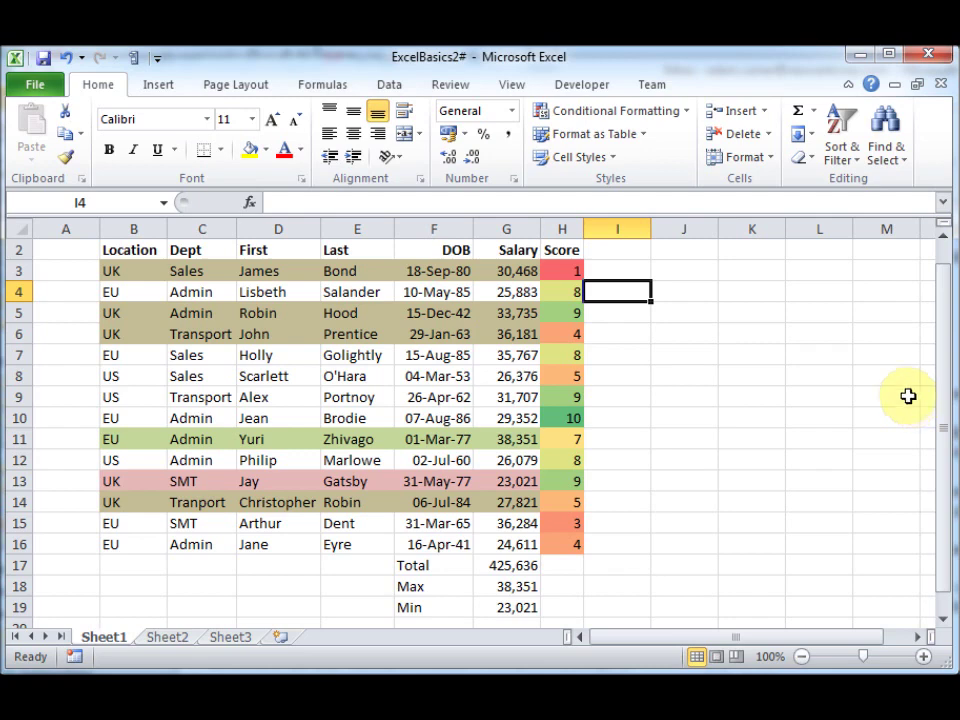
pyautogui.press('Up')
pyautogui.press('Left')
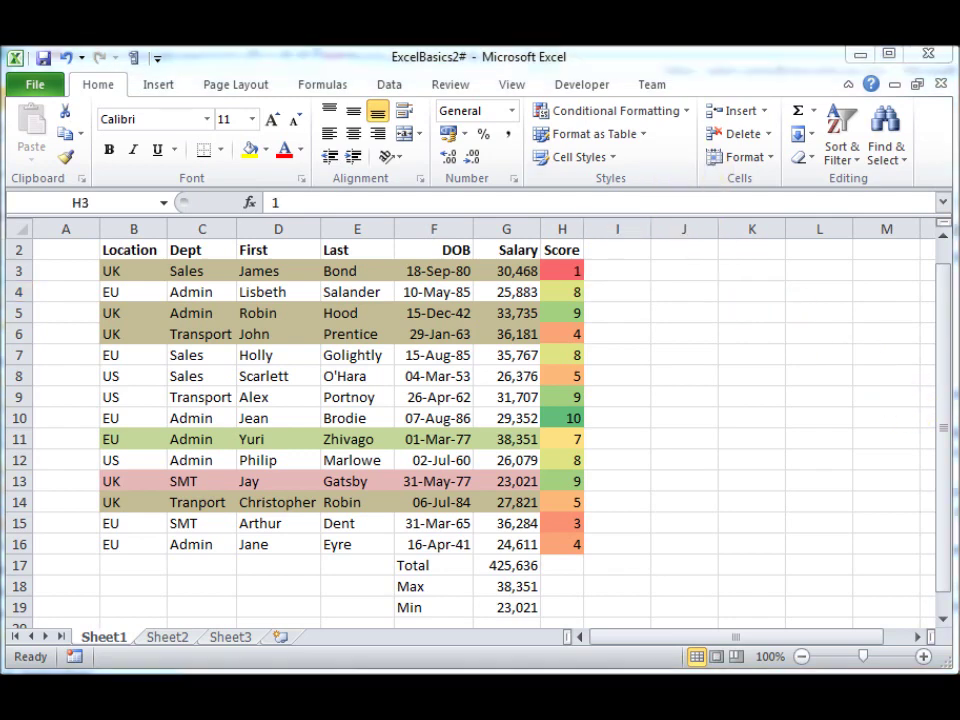